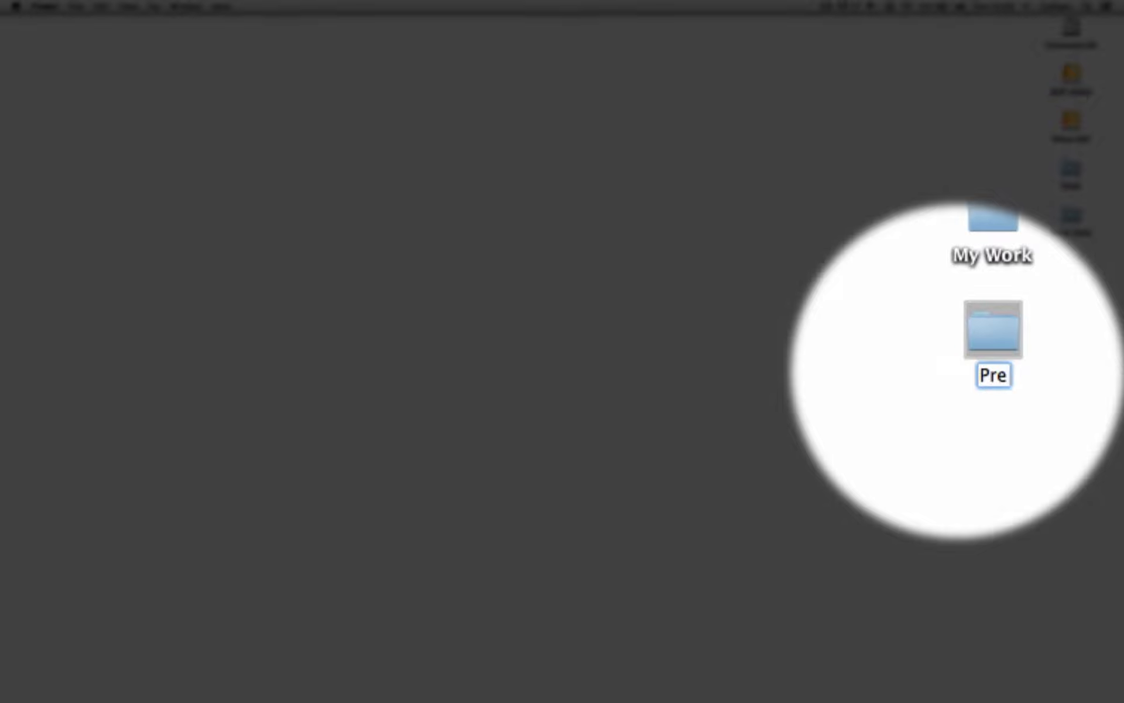
Name the new desktop folder Premiere Project and open it, showing its contents as icons.
{"action": "type", "text": "Project"}
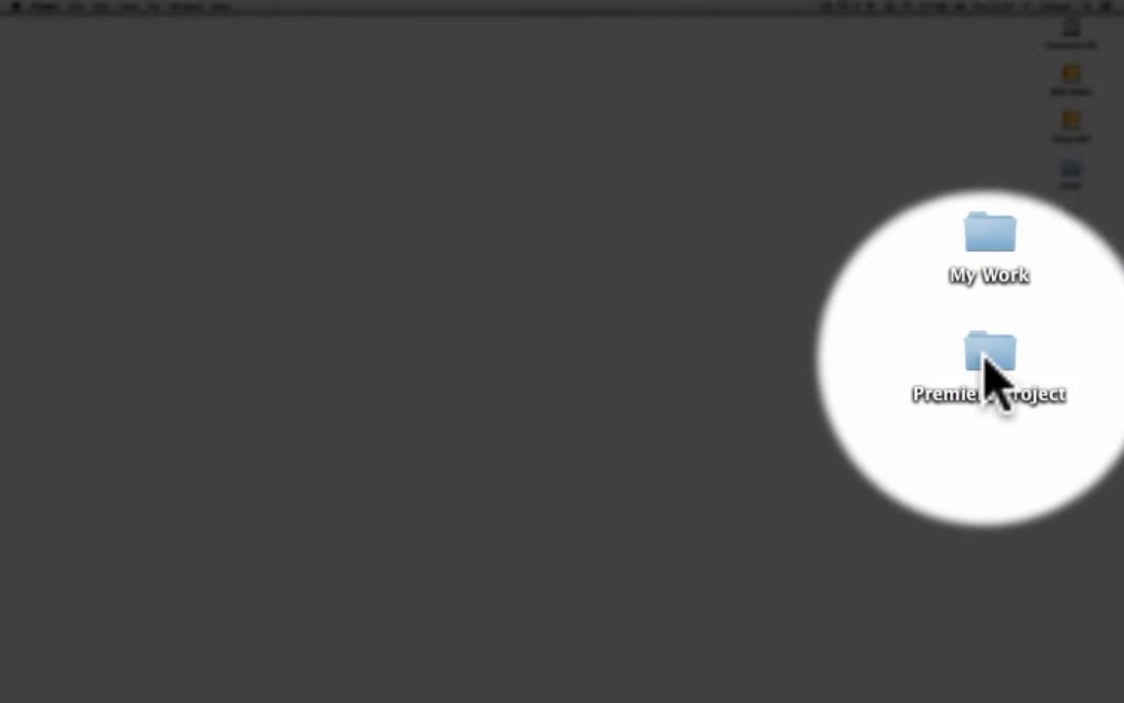
{"action": "left_click", "coordinate": [1069, 355]}
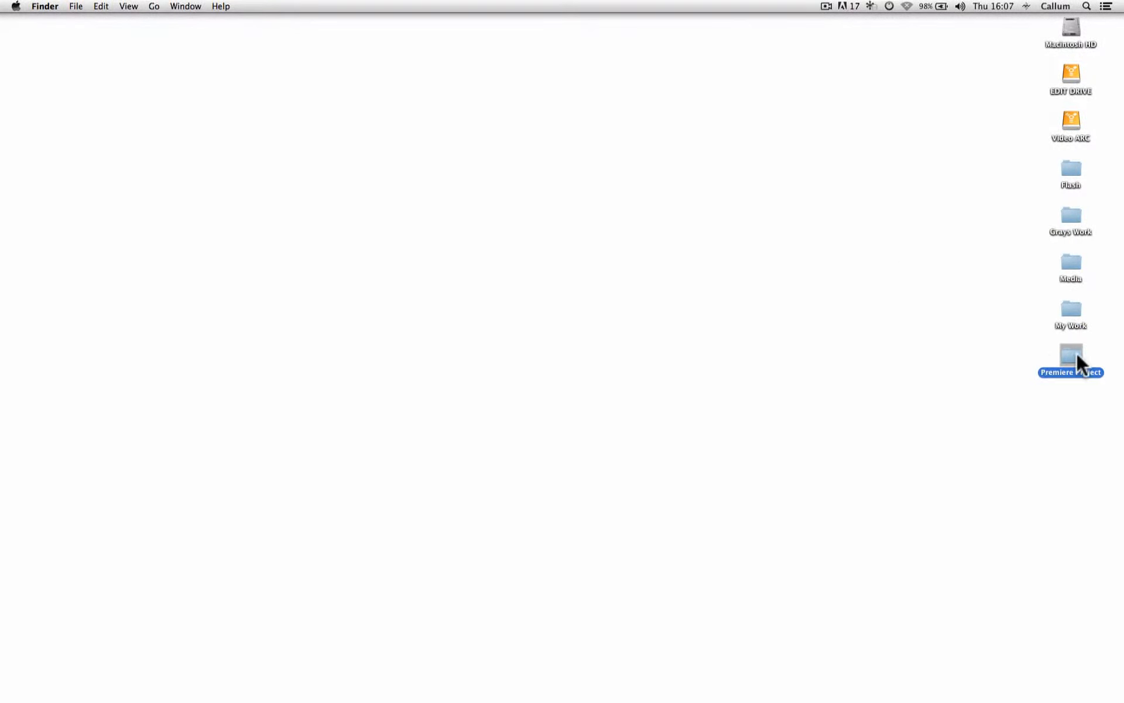
{"action": "double_click", "coordinate": [1071, 354]}
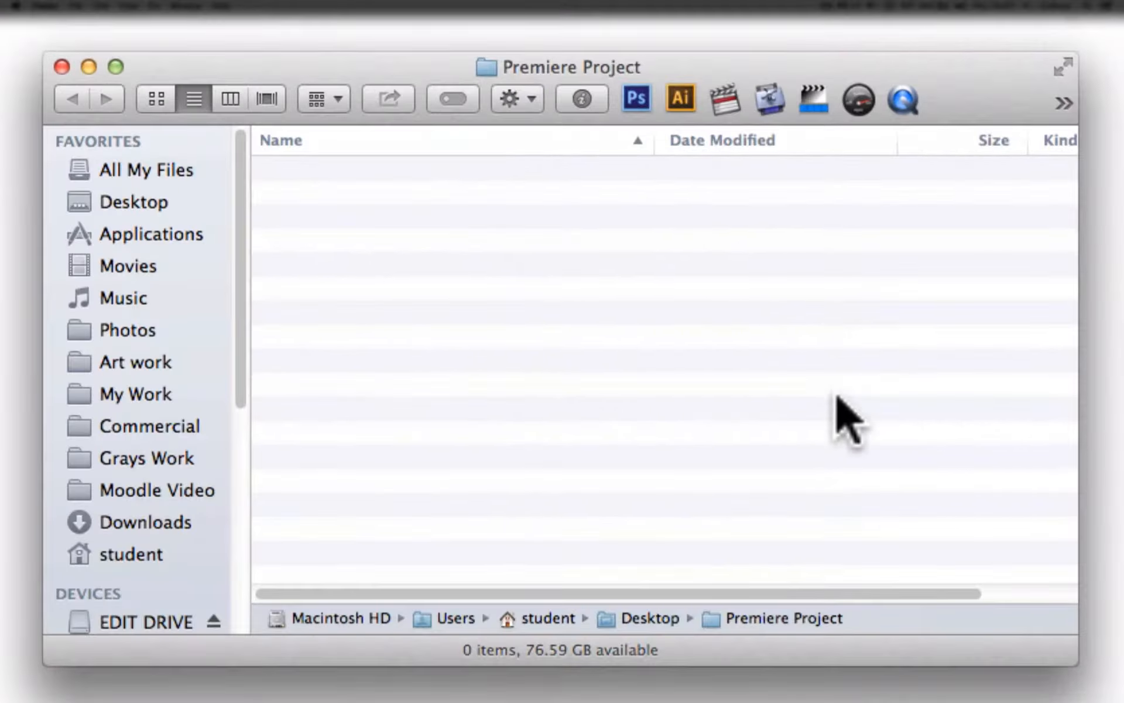
{"action": "left_click", "coordinate": [156, 99]}
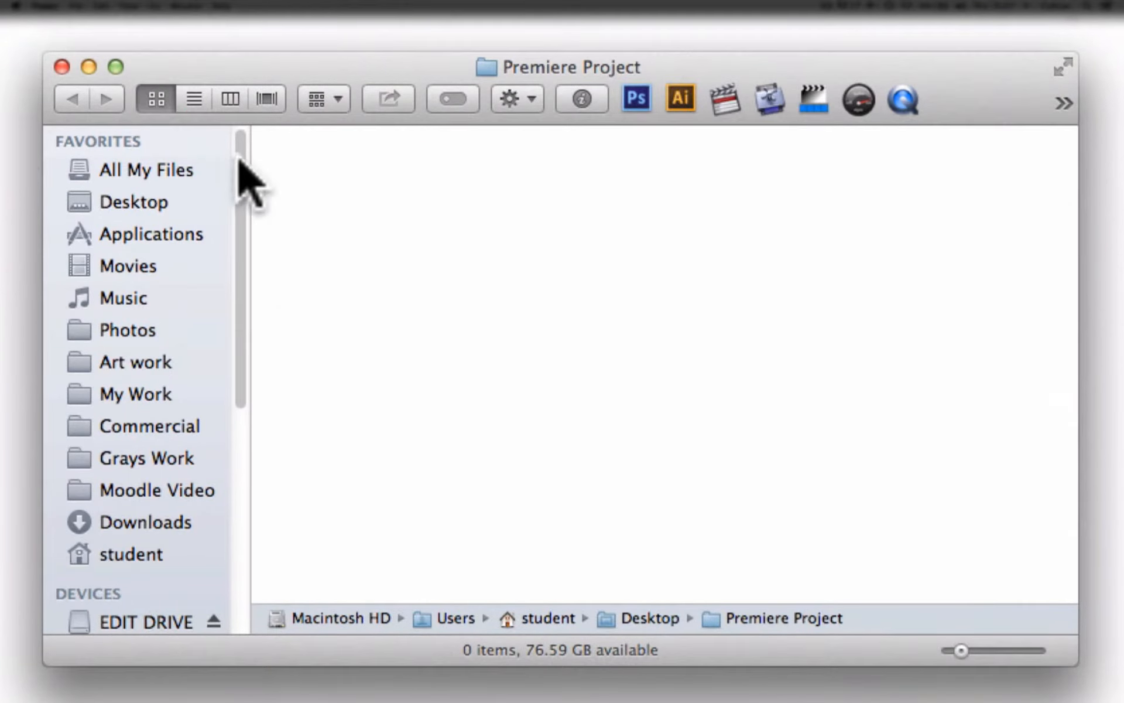
Create a subfolder named Premiere Files inside the Premiere Project folder.
{"action": "right_click", "coordinate": [326, 188]}
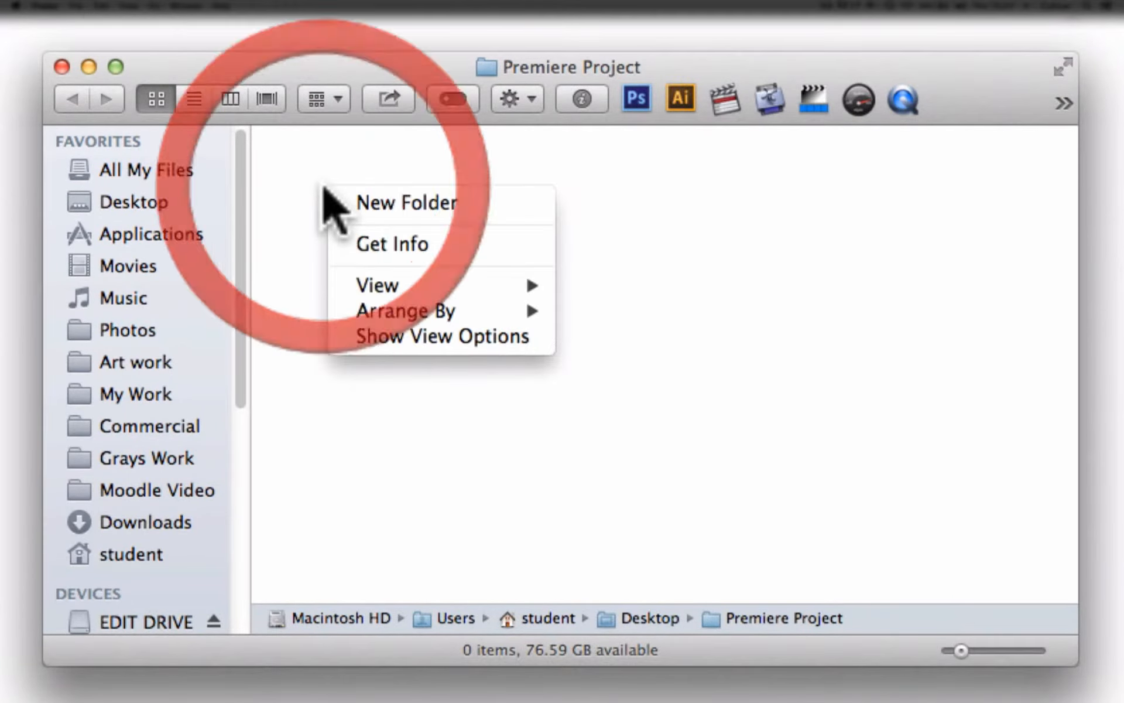
{"action": "left_click", "coordinate": [368, 202]}
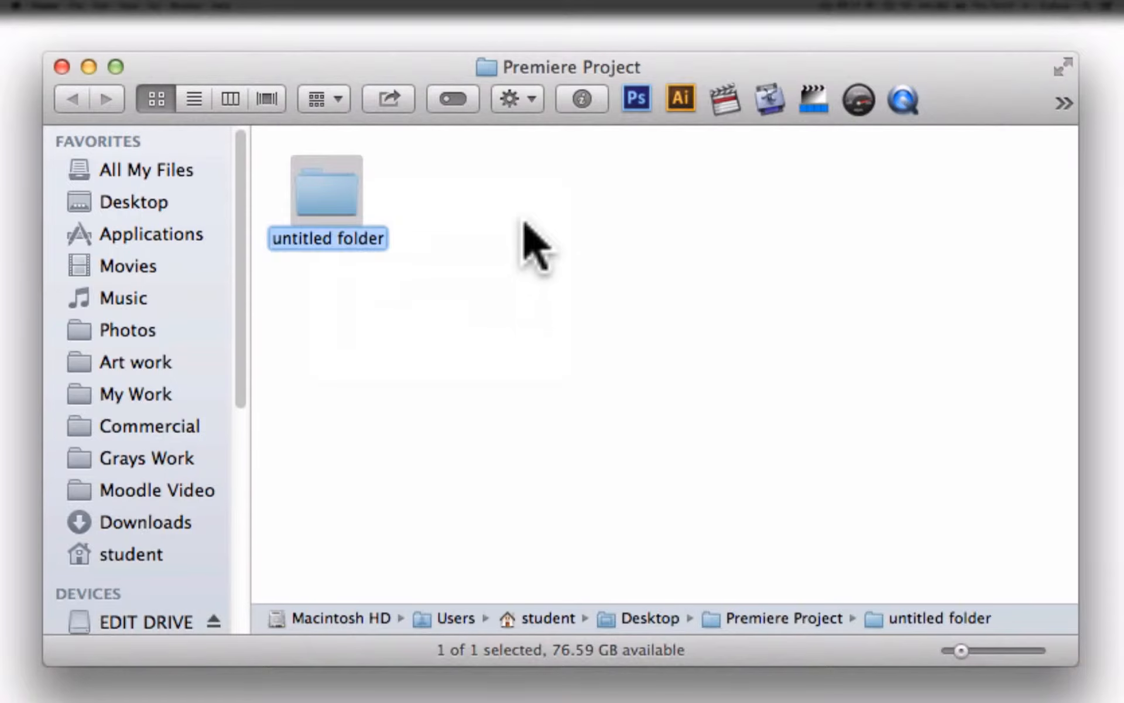
{"action": "type", "text": "Premiere"}
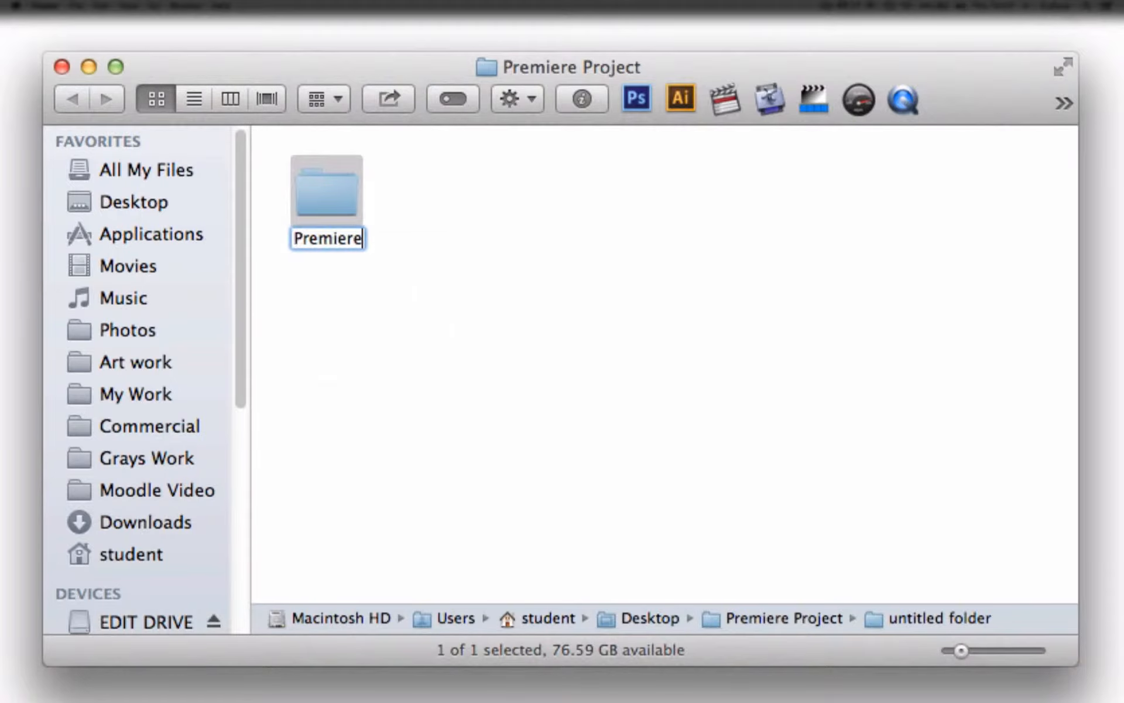
{"action": "type", "text": " Files"}
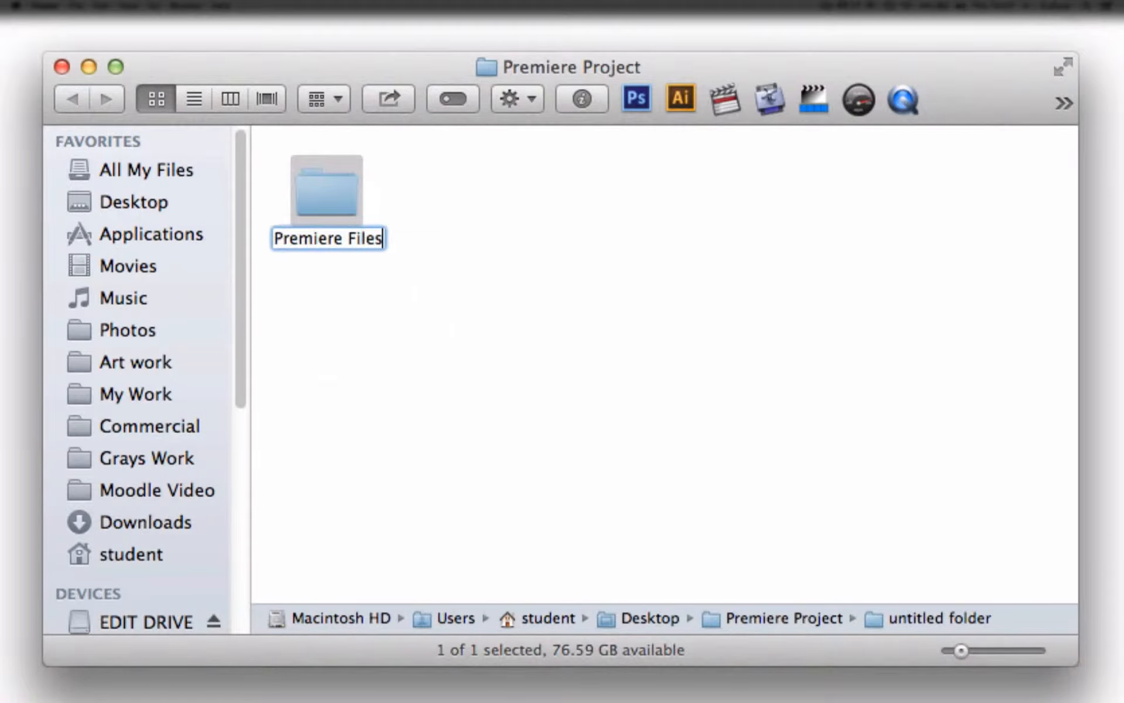
{"action": "left_click", "coordinate": [521, 192]}
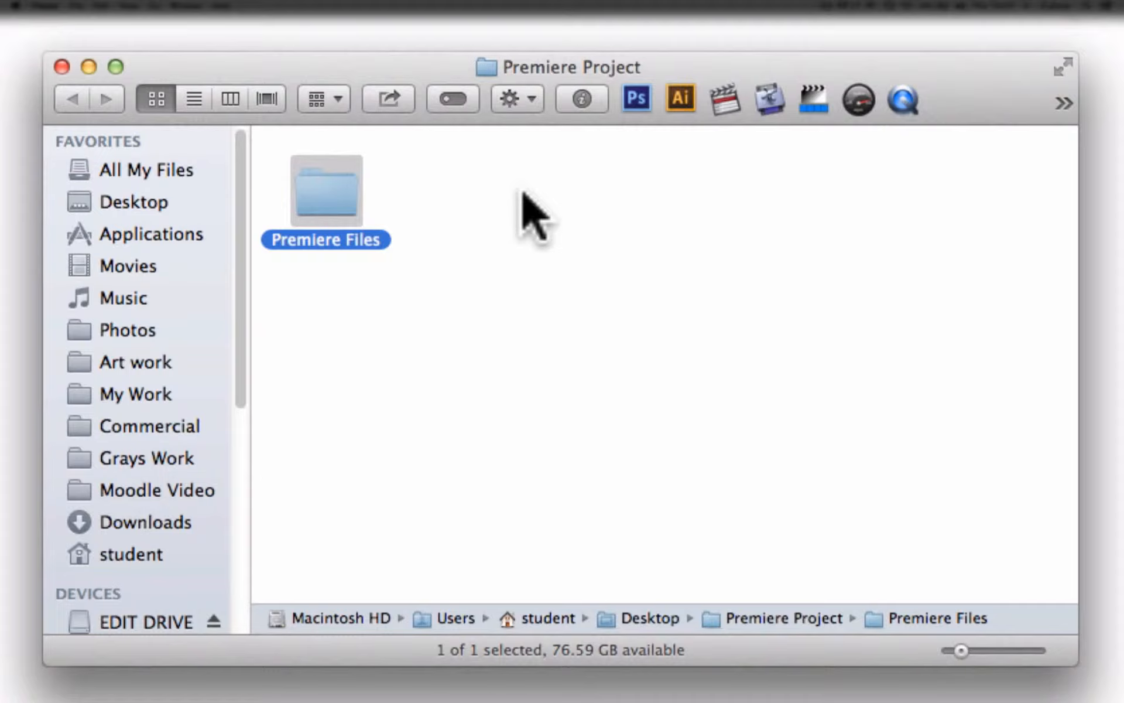
Create a second subfolder named Media beside Premiere Files.
{"action": "right_click", "coordinate": [484, 197]}
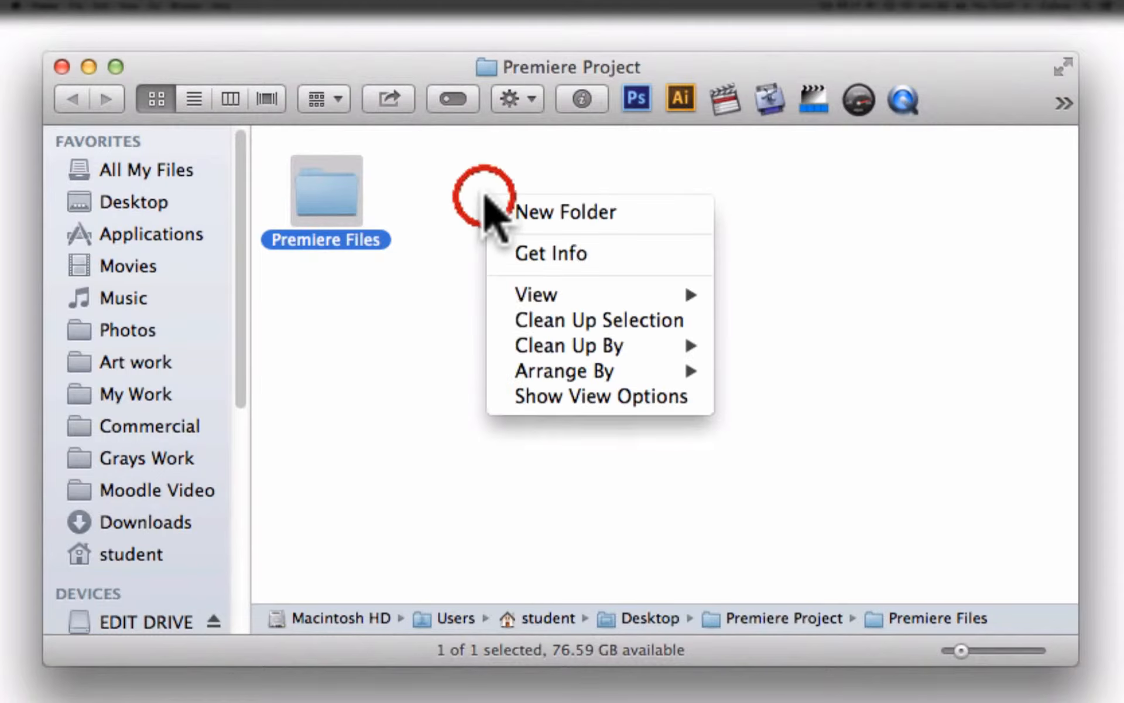
{"action": "left_click", "coordinate": [511, 213]}
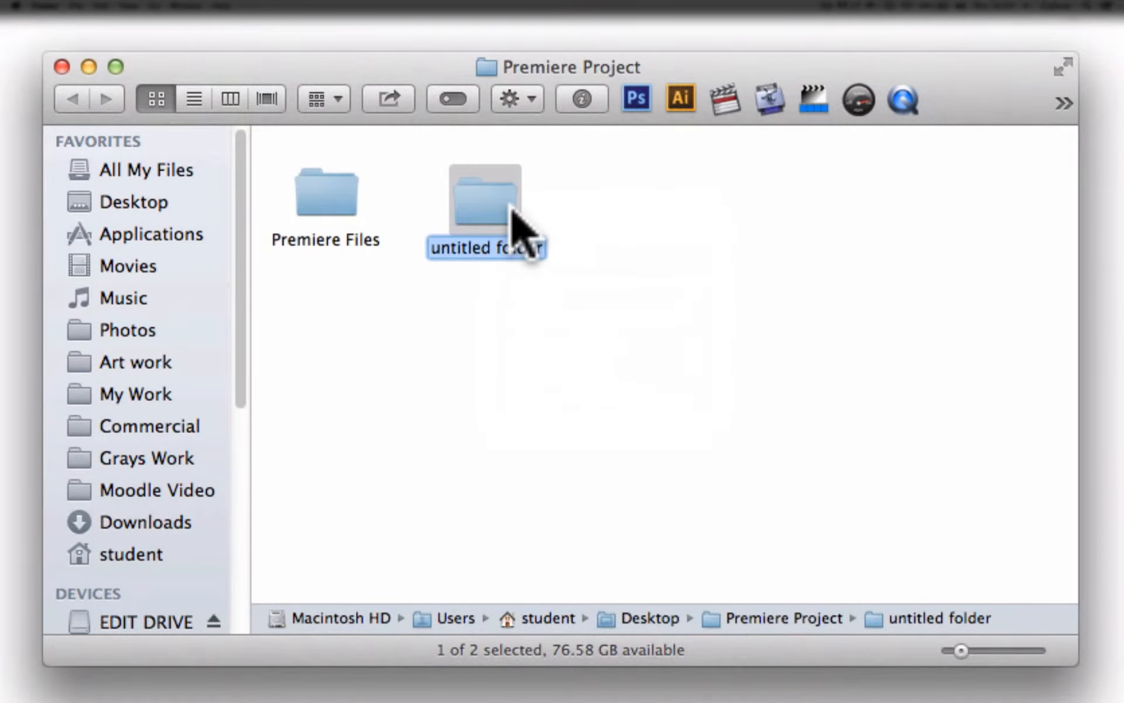
{"action": "type", "text": "Media"}
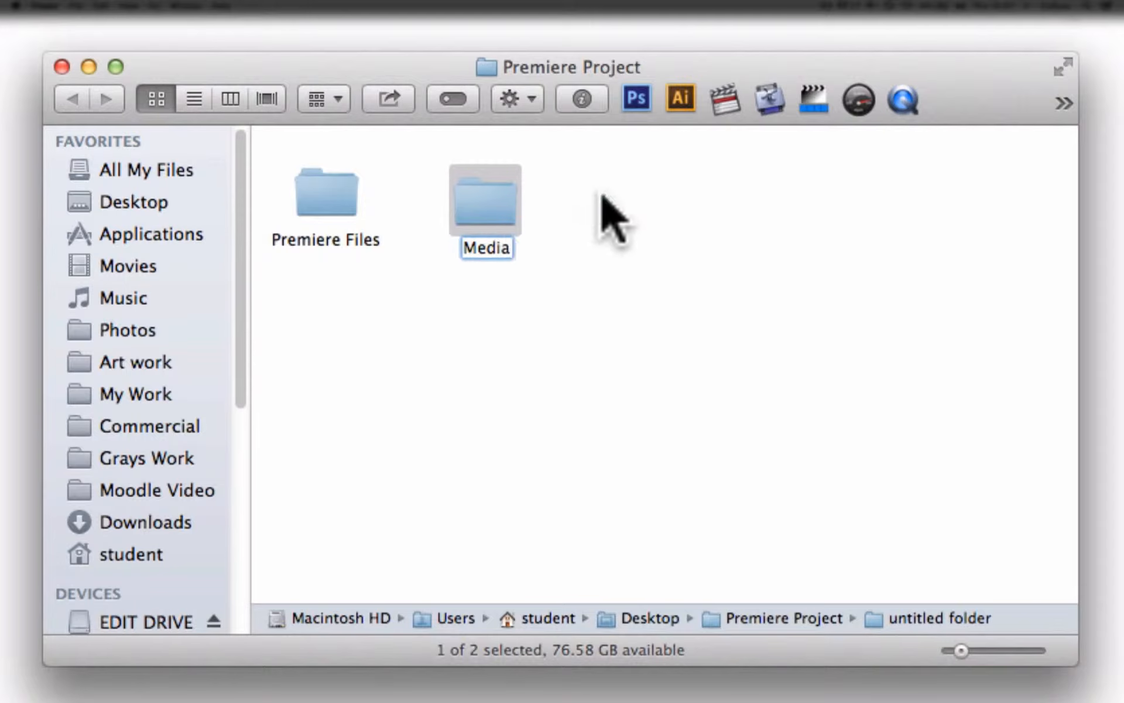
{"action": "left_click", "coordinate": [601, 195]}
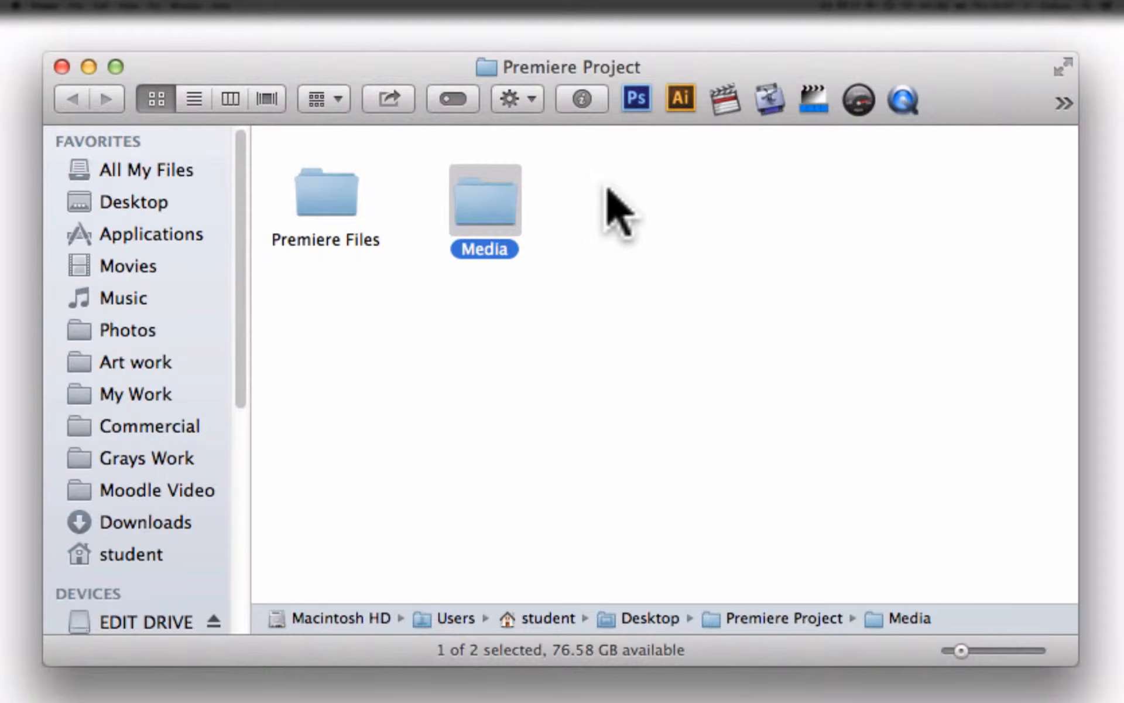
Add a third subfolder named Saves to the Premiere Project folder.
{"action": "right_click", "coordinate": [641, 186]}
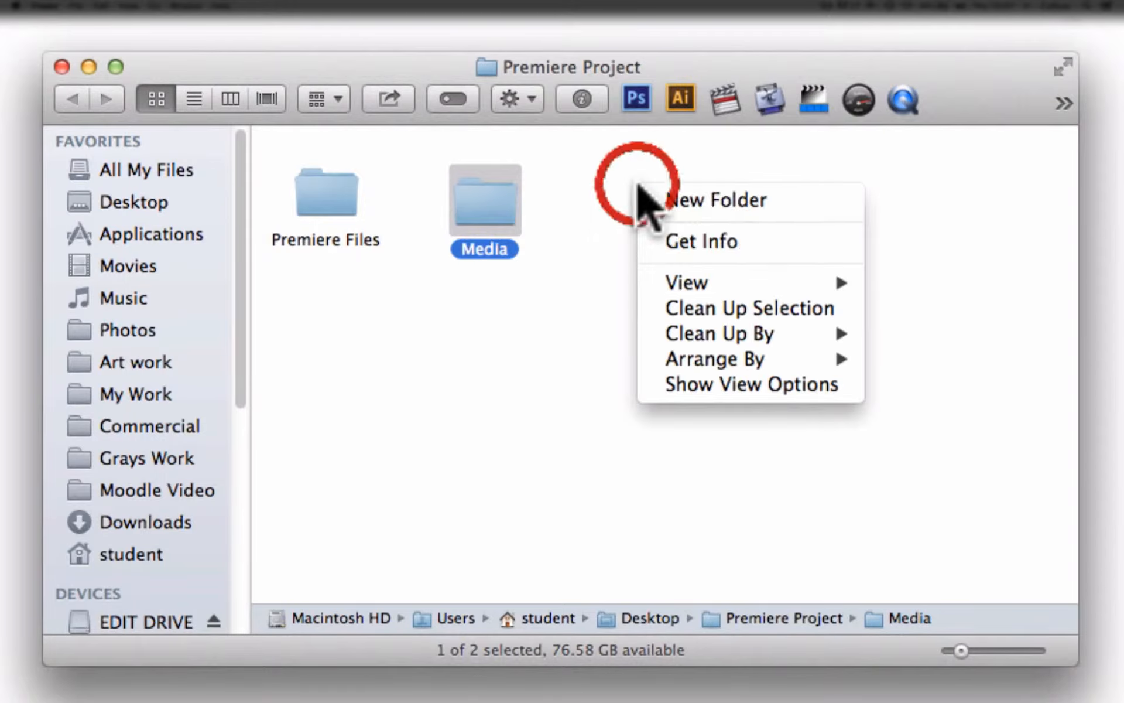
{"action": "left_click", "coordinate": [659, 198]}
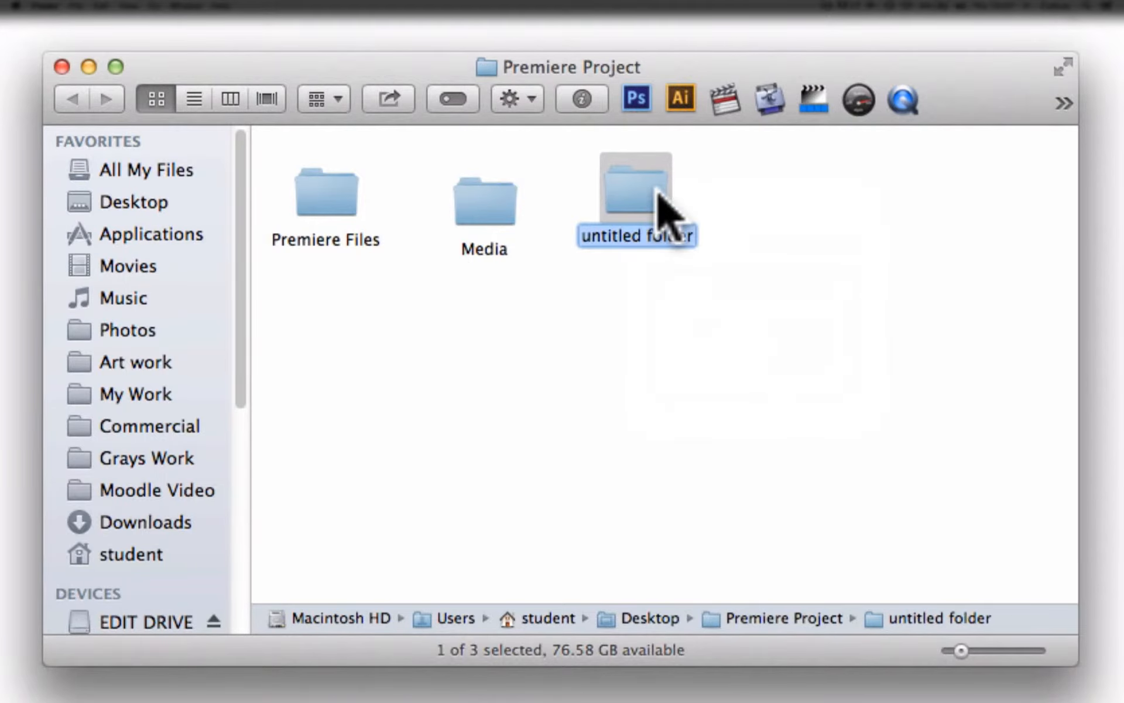
{"action": "type", "text": "Saves"}
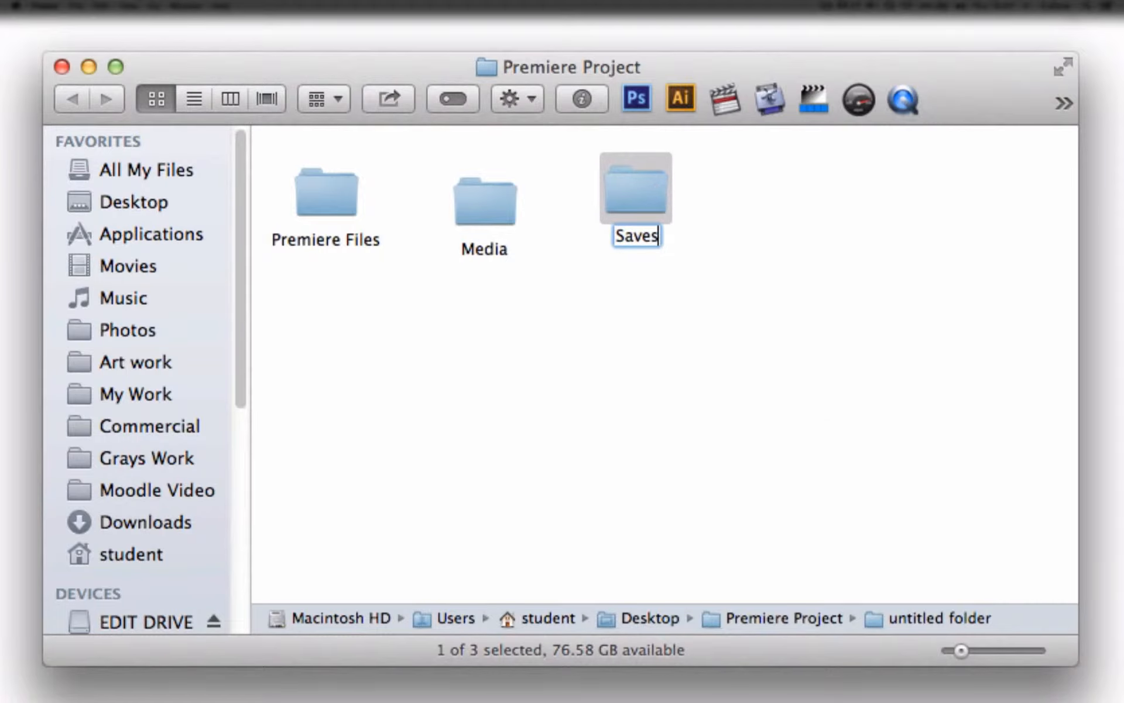
{"action": "left_click", "coordinate": [726, 205]}
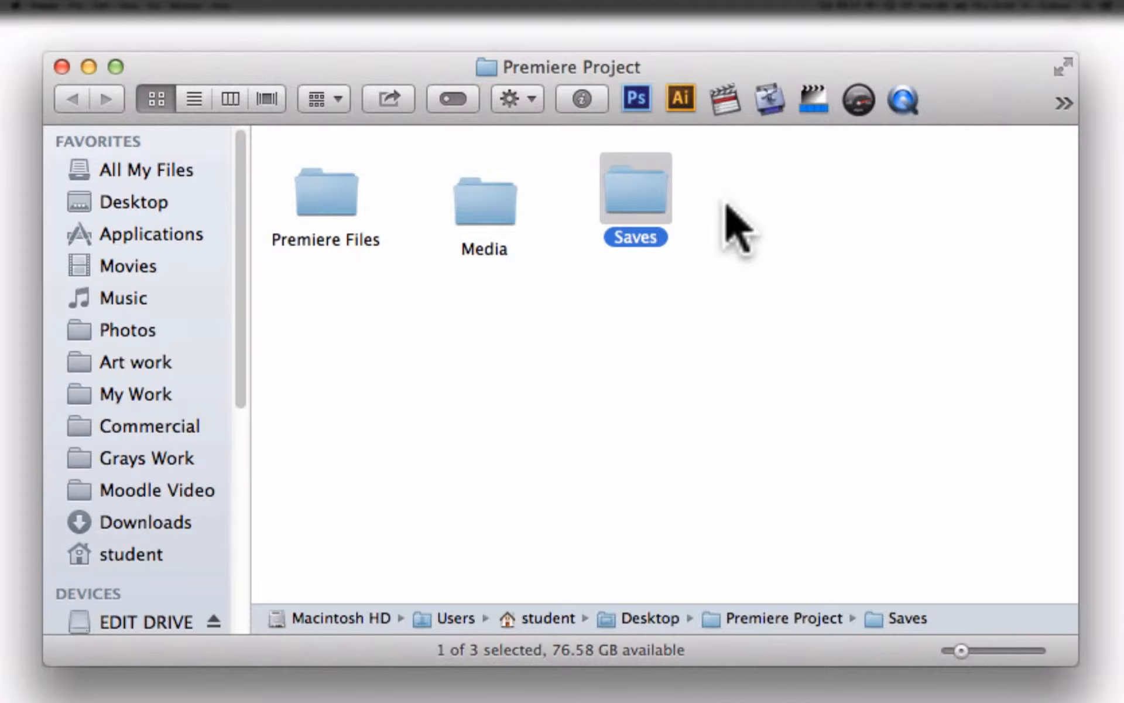
Add a fourth subfolder named Exports to the Premiere Project folder.
{"action": "right_click", "coordinate": [799, 196]}
{"action": "left_click", "coordinate": [846, 212]}
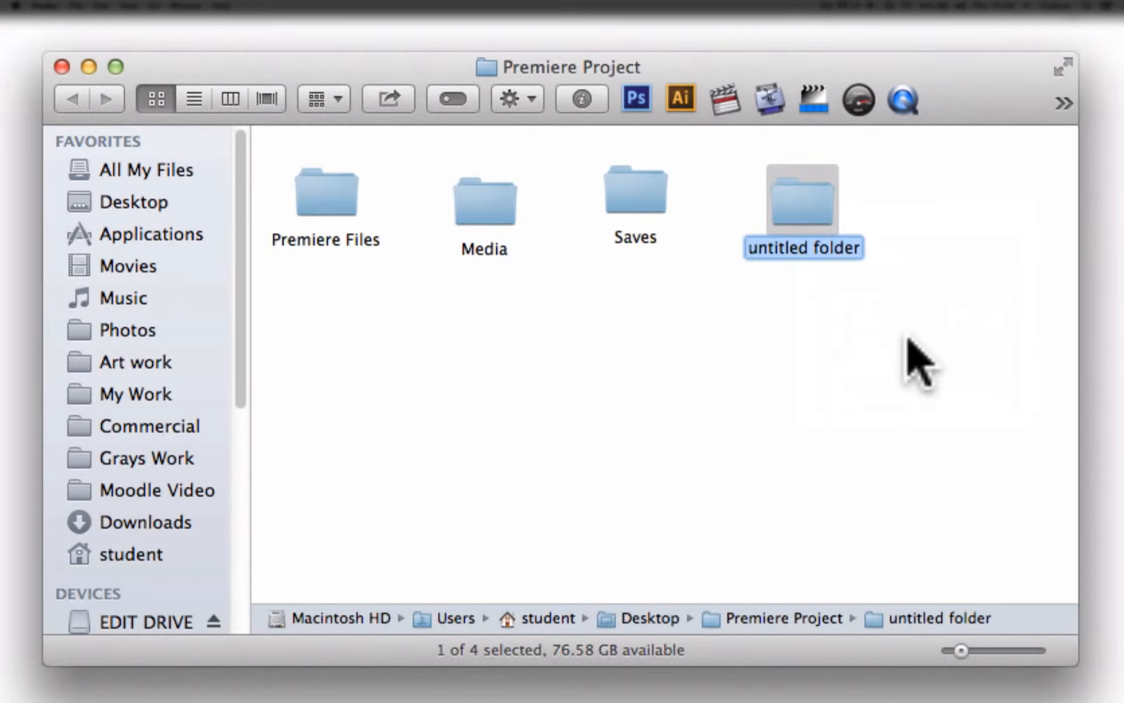
{"action": "type", "text": "Exports"}
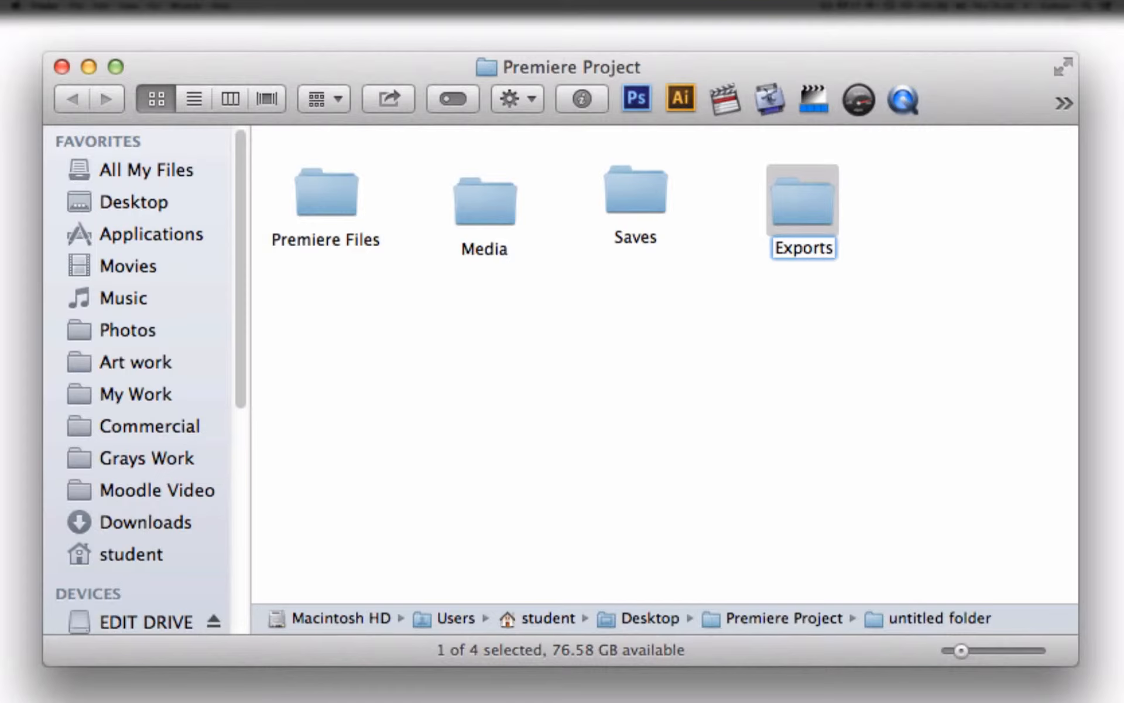
{"action": "left_click", "coordinate": [945, 348]}
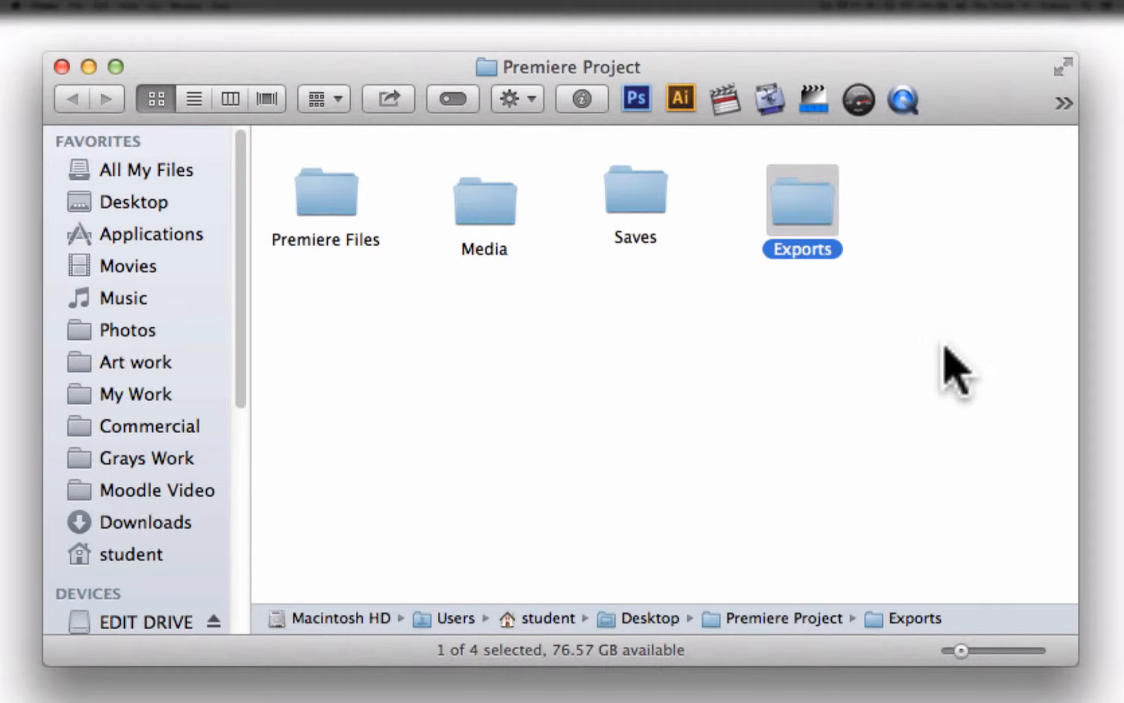
{"action": "left_click", "coordinate": [943, 347]}
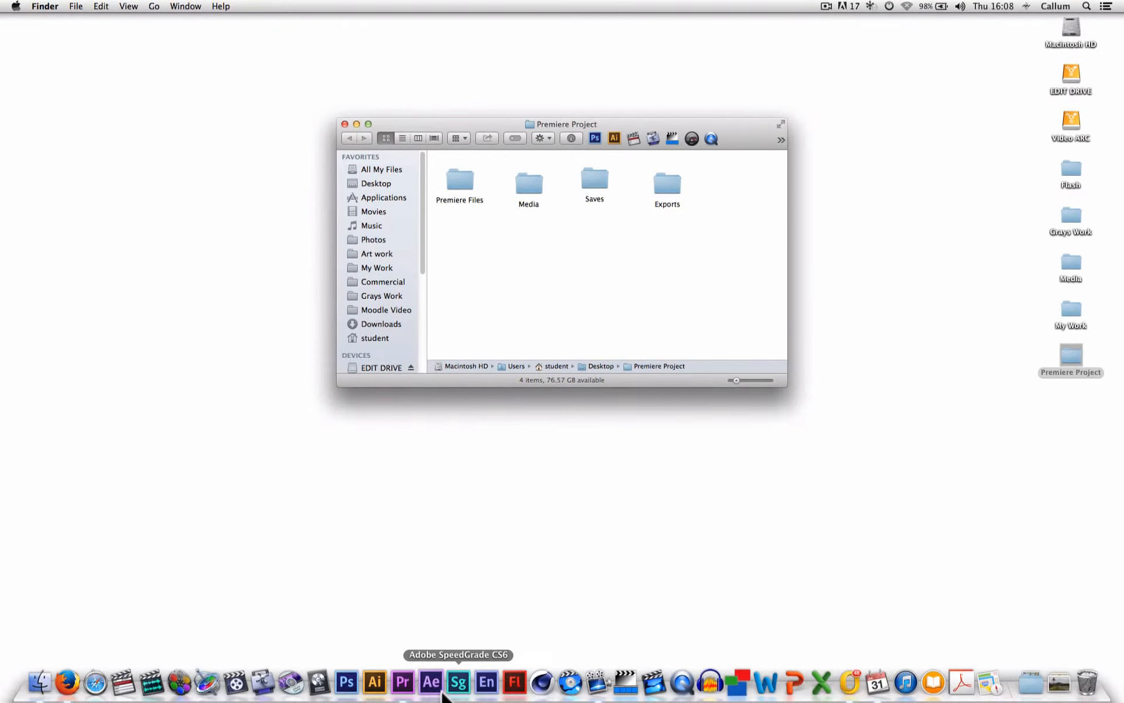
Launch Adobe Premiere Pro CS6 and close the Premiere Project folder window behind its welcome screen.
{"action": "left_click", "coordinate": [403, 682]}
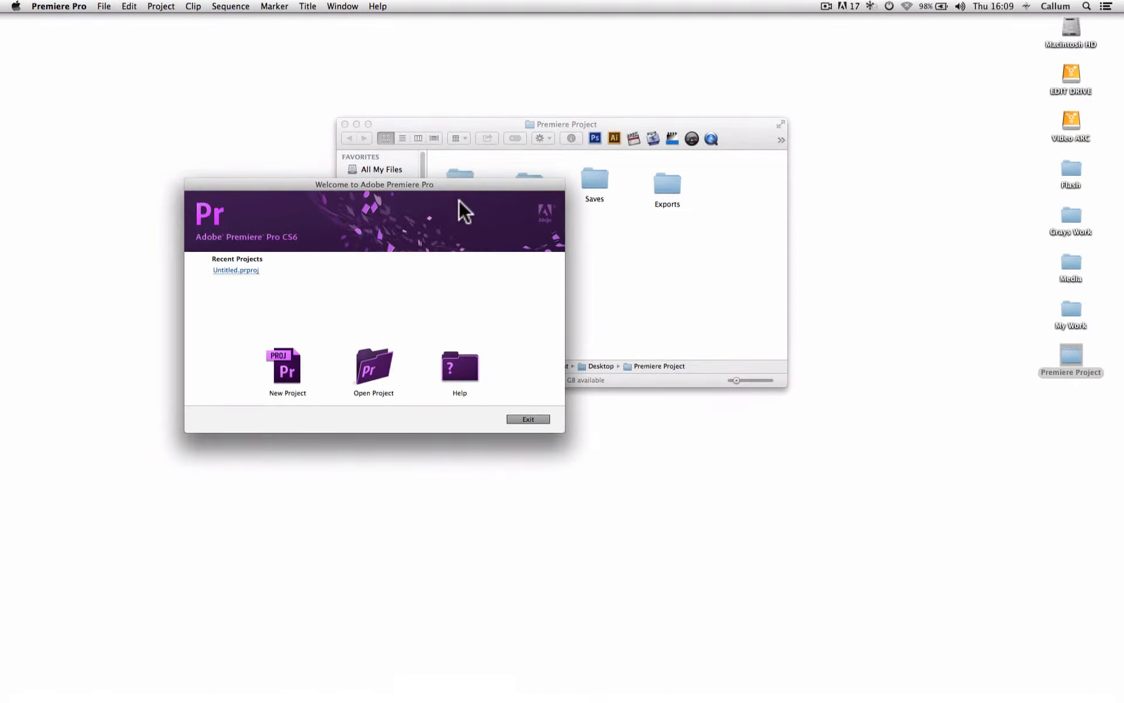
{"action": "left_click", "coordinate": [344, 123]}
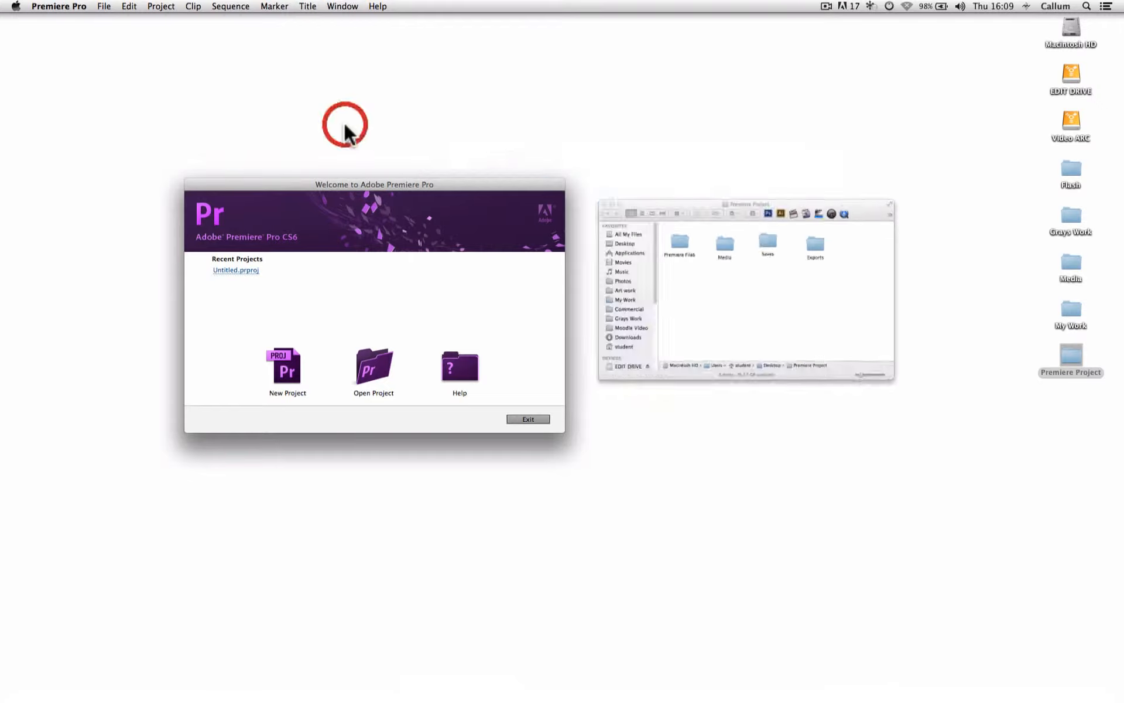
{"action": "left_click_drag", "start_coordinate": [369, 184], "coordinate": [509, 187]}
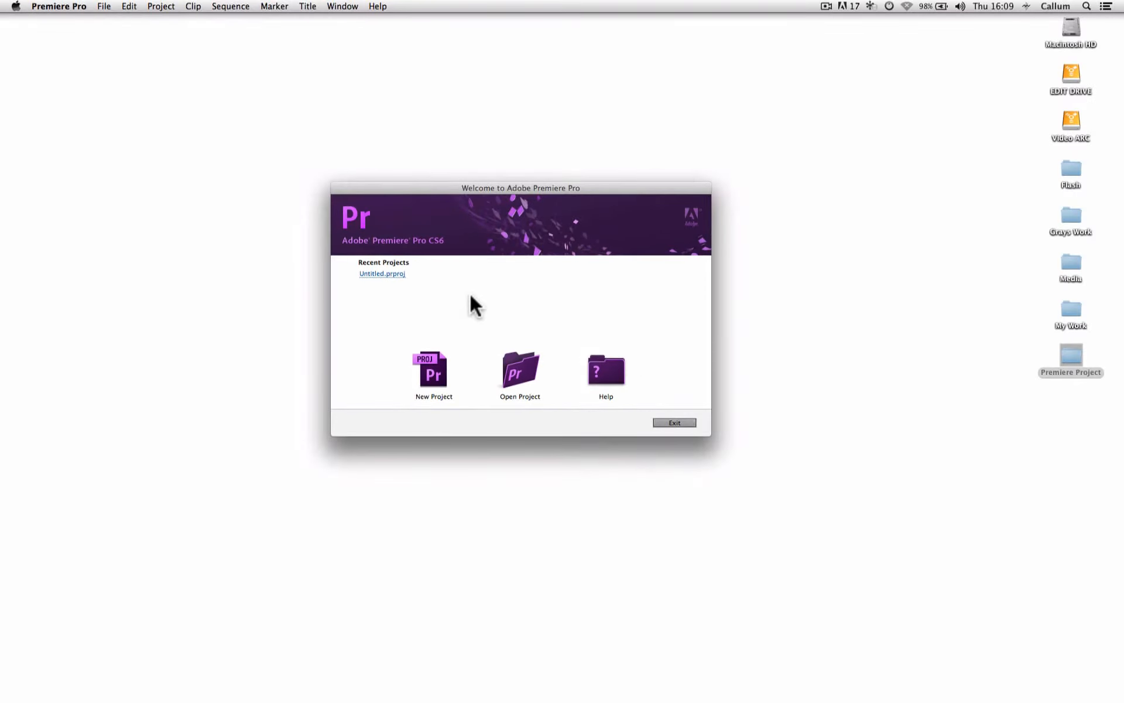
Start a new project from the welcome screen and choose DV as the capture format.
{"action": "left_click", "coordinate": [431, 378]}
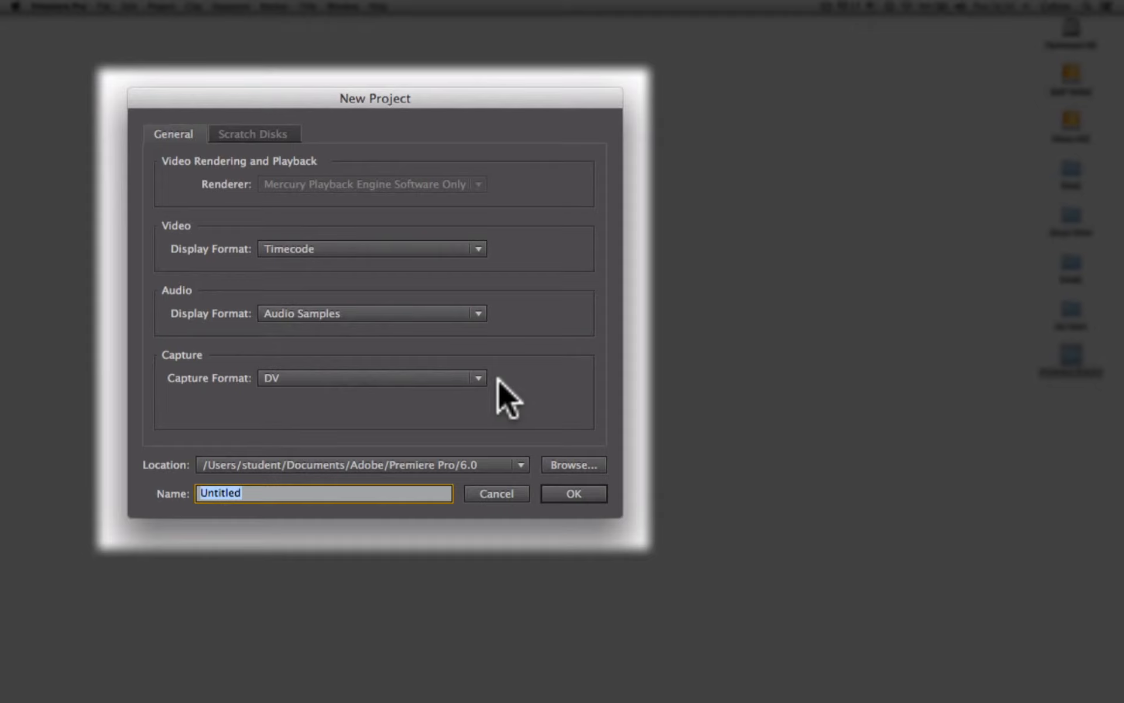
{"action": "left_click", "coordinate": [482, 378]}
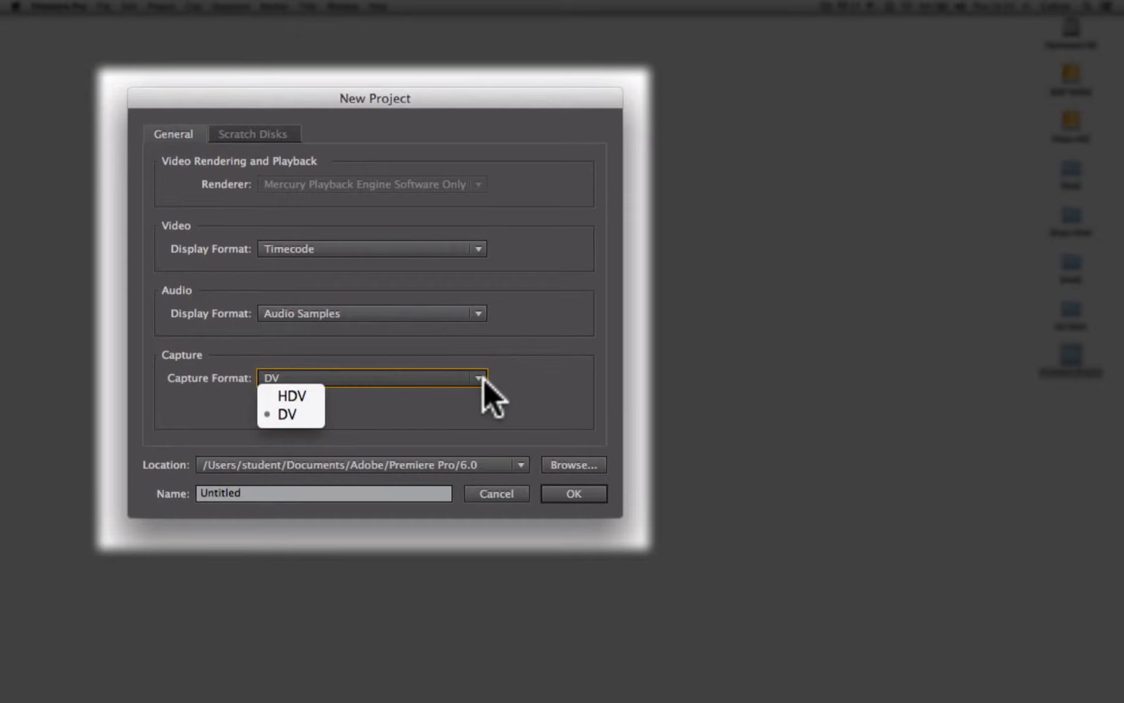
{"action": "left_click", "coordinate": [310, 412]}
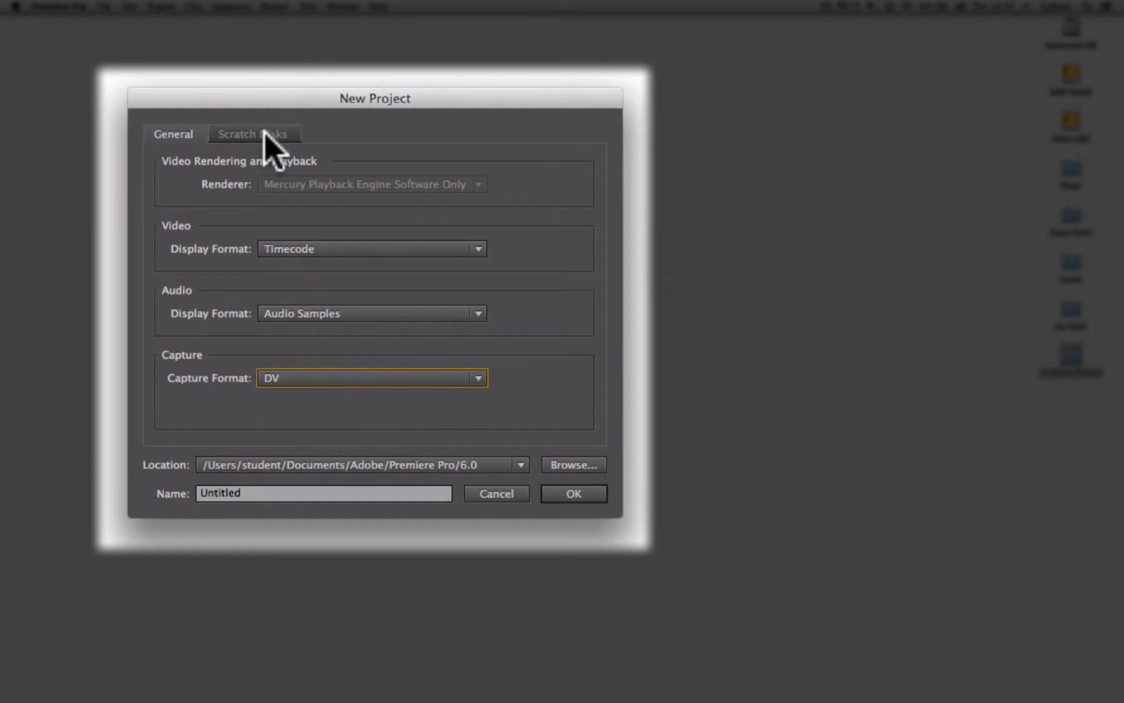
Set the Captured Video scratch disk to the Premiere Files folder inside Premiere Project on the Desktop.
{"action": "left_click", "coordinate": [292, 132]}
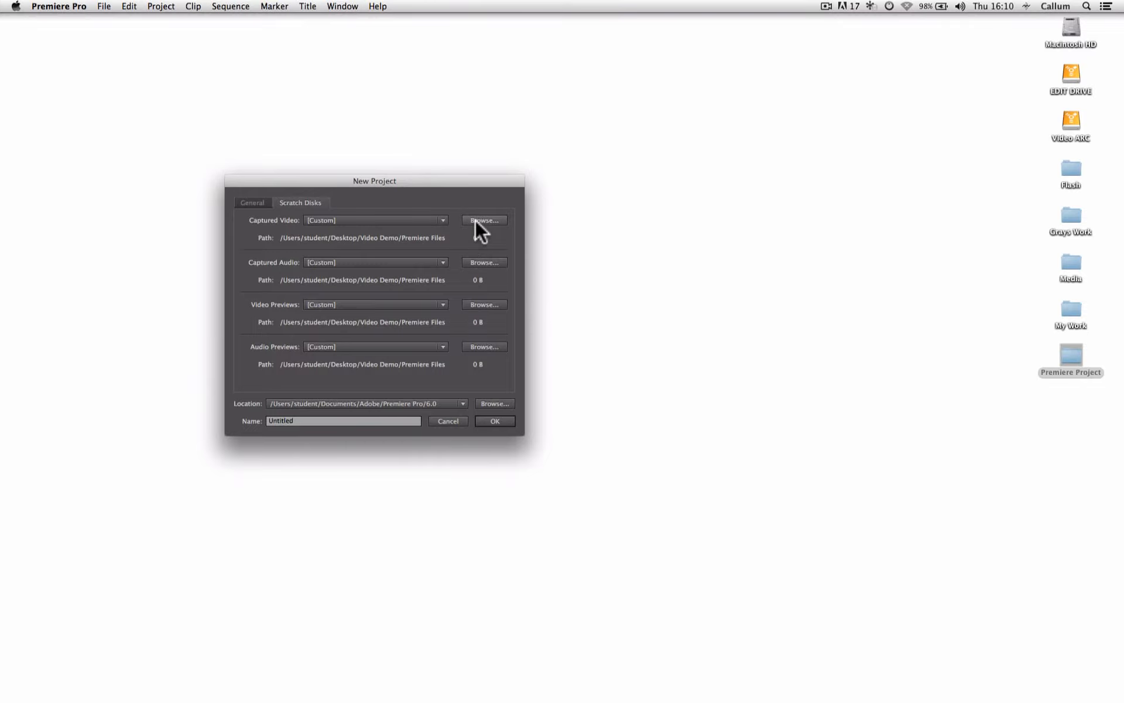
{"action": "left_click", "coordinate": [475, 220]}
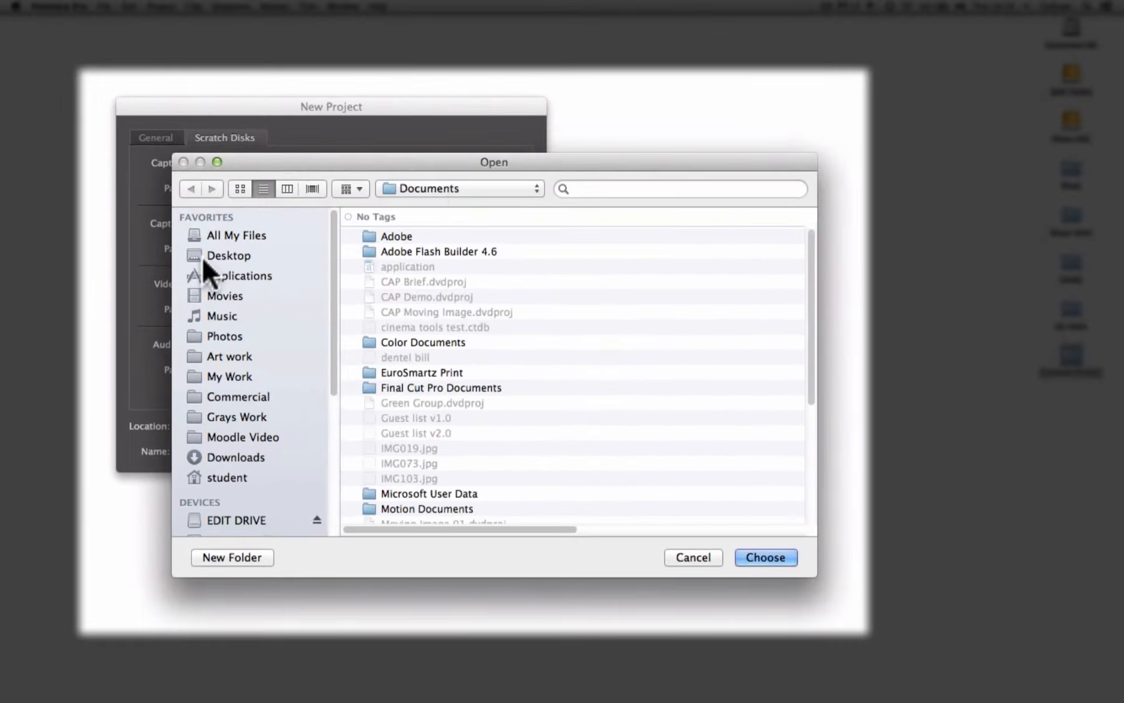
{"action": "left_click", "coordinate": [227, 253]}
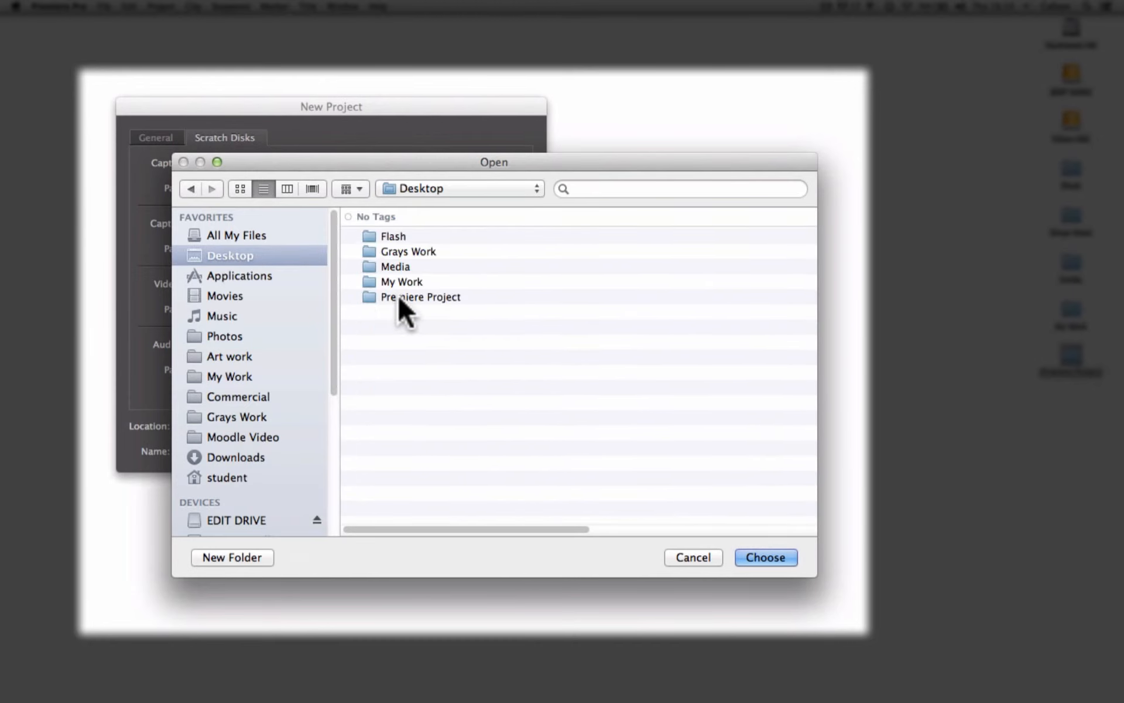
{"action": "double_click", "coordinate": [405, 297]}
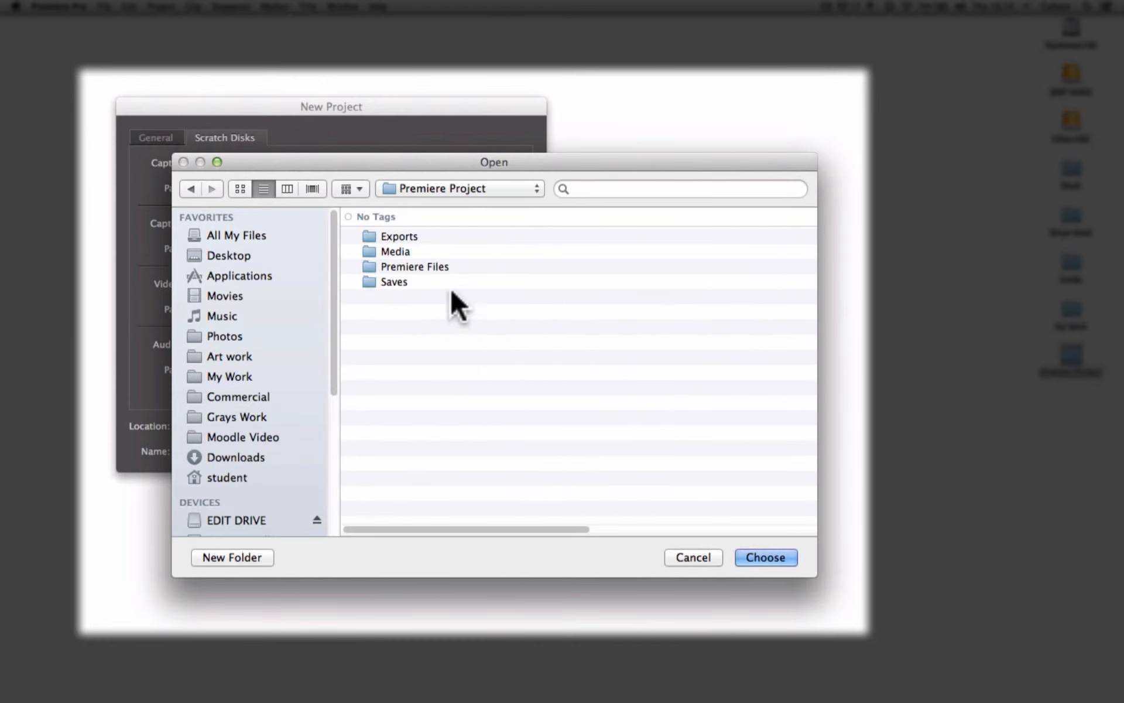
{"action": "left_click", "coordinate": [410, 267]}
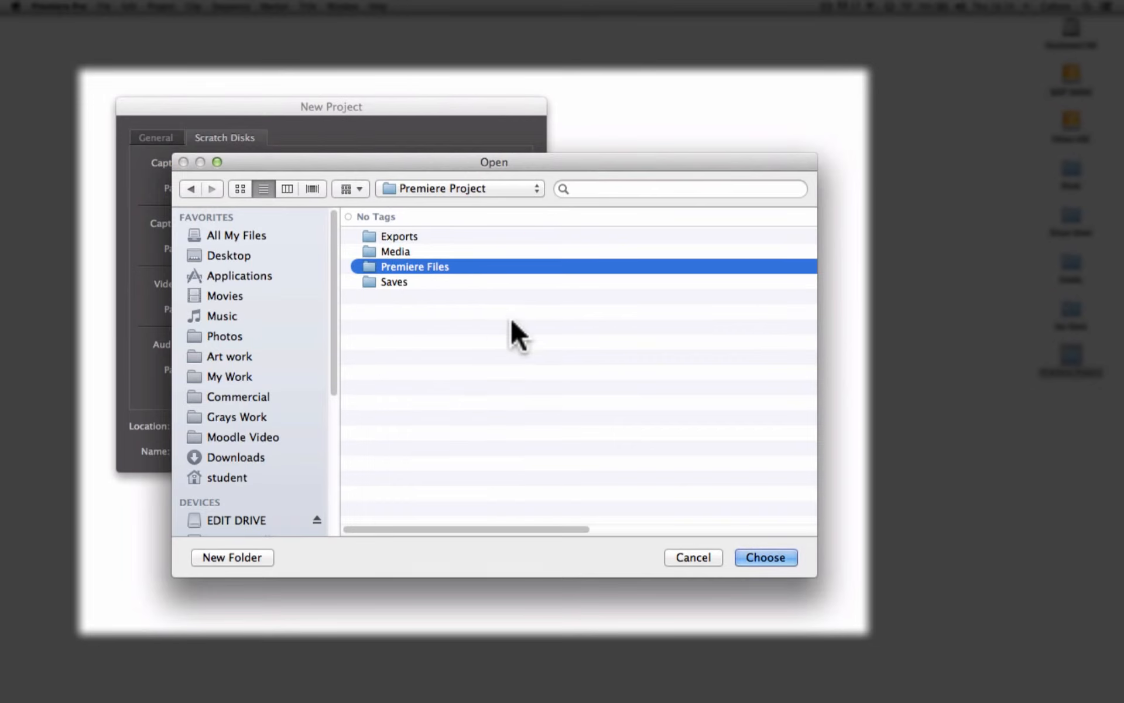
{"action": "left_click", "coordinate": [767, 557]}
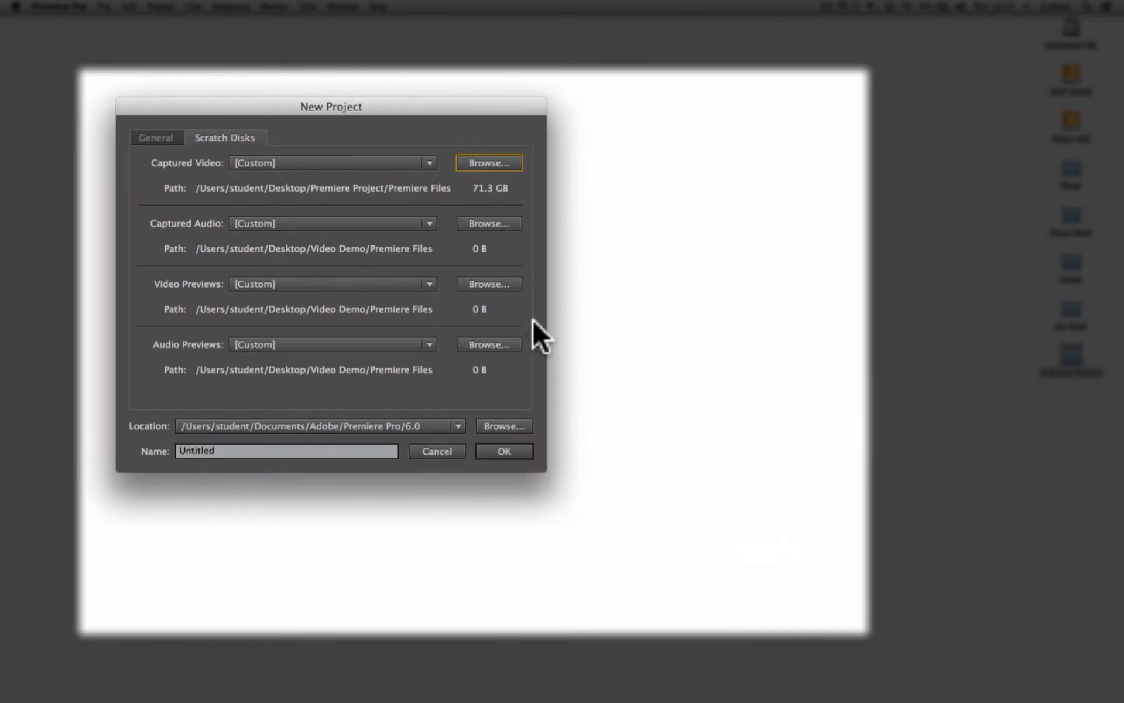
Set the Captured Audio, Video Previews and Audio Previews scratch disks to the same Premiere Files folder inside Premiere Project.
{"action": "left_click", "coordinate": [497, 225]}
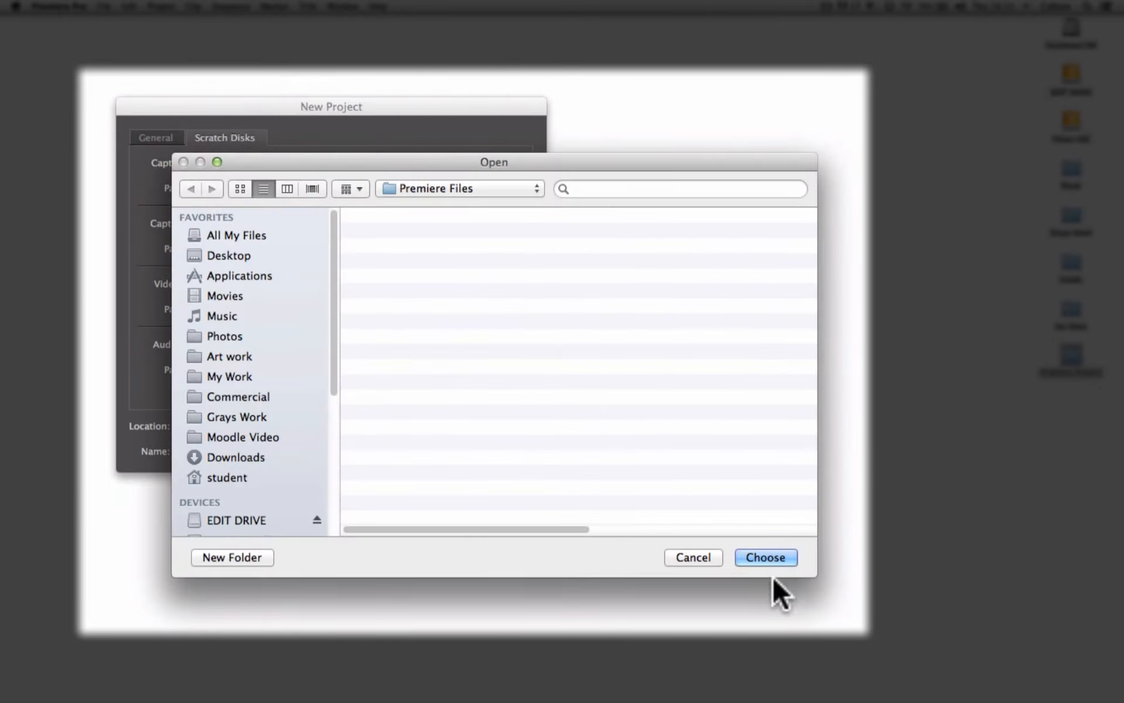
{"action": "left_click", "coordinate": [770, 558]}
{"action": "left_click", "coordinate": [497, 285]}
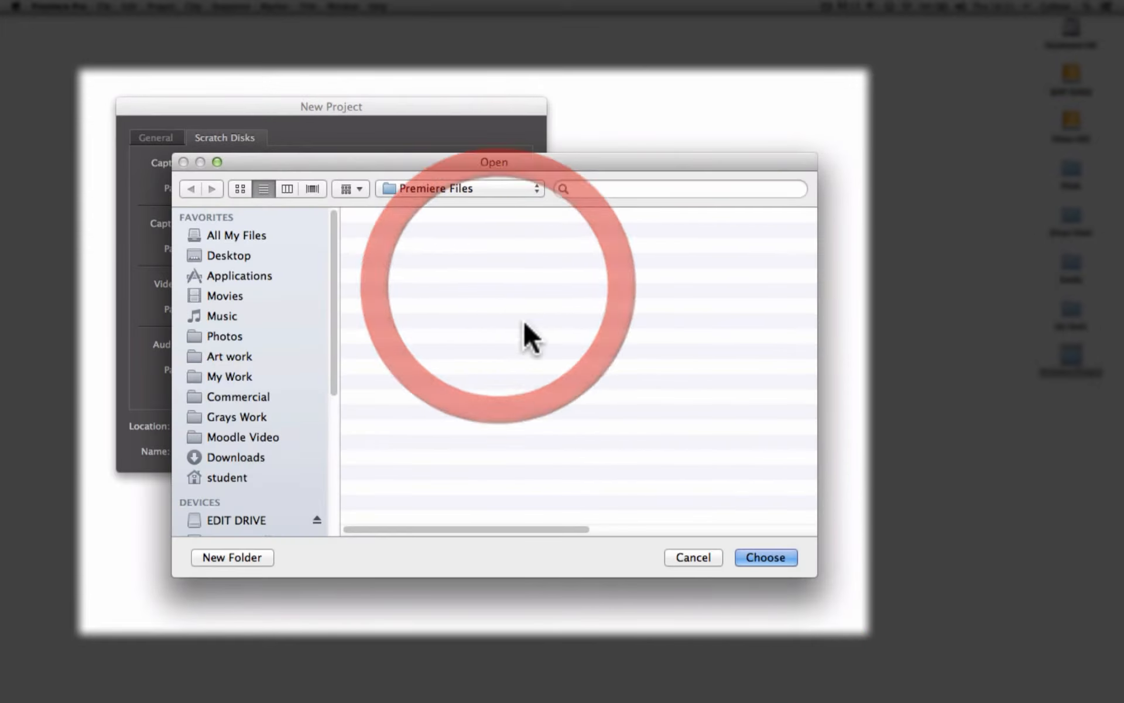
{"action": "left_click", "coordinate": [780, 556]}
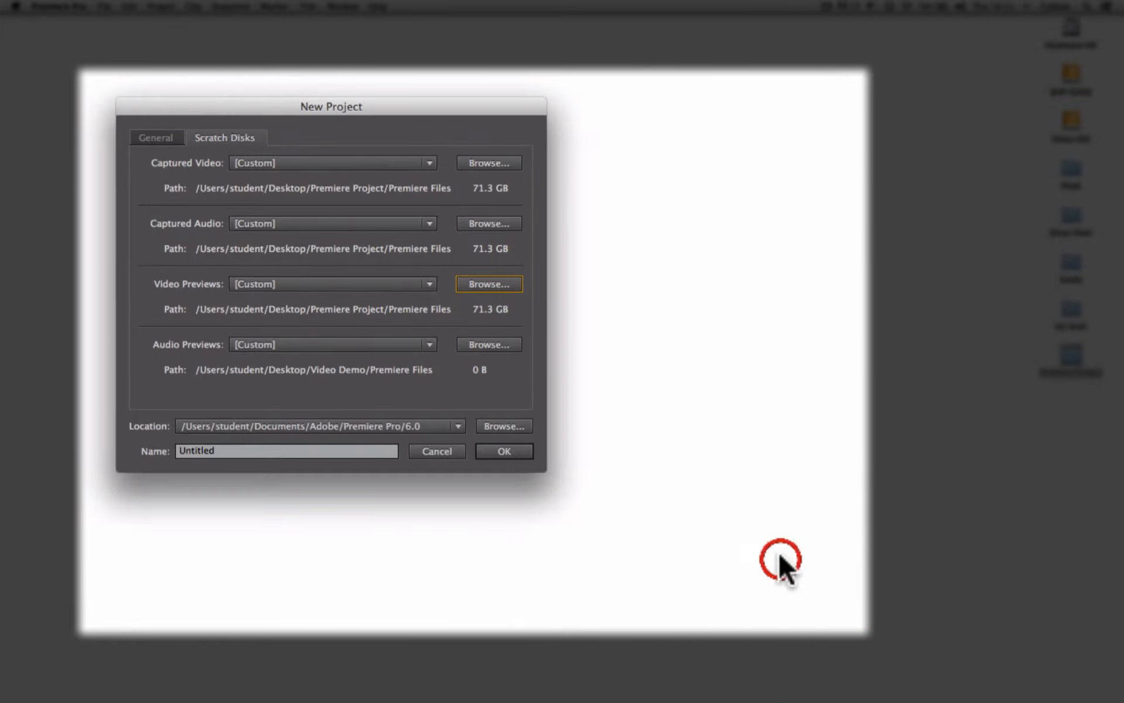
{"action": "left_click", "coordinate": [514, 344]}
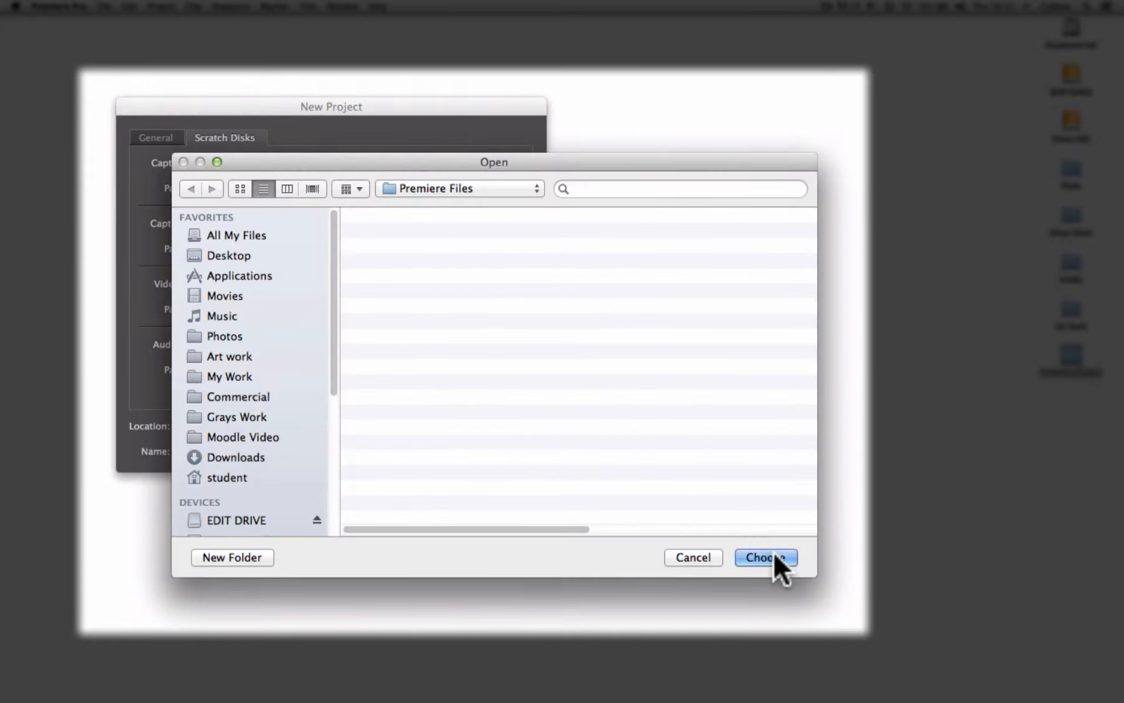
{"action": "left_click", "coordinate": [773, 556]}
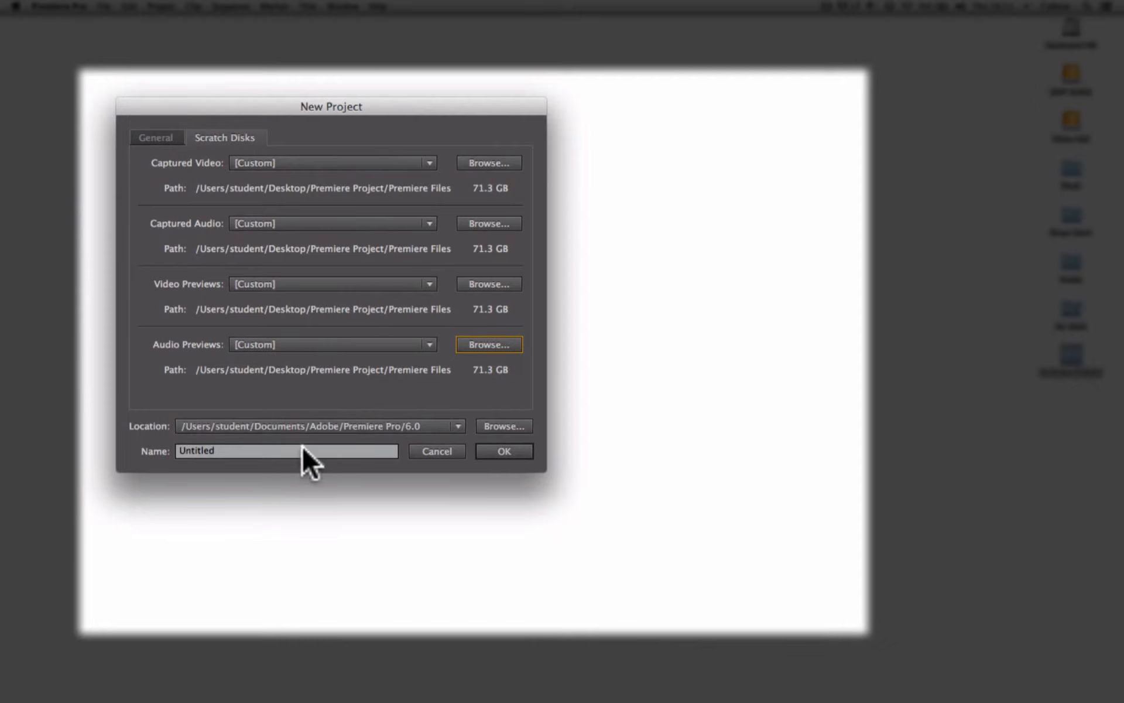
Set the new project's save location to the Saves folder inside Premiere Project on the Desktop.
{"action": "left_click", "coordinate": [526, 426]}
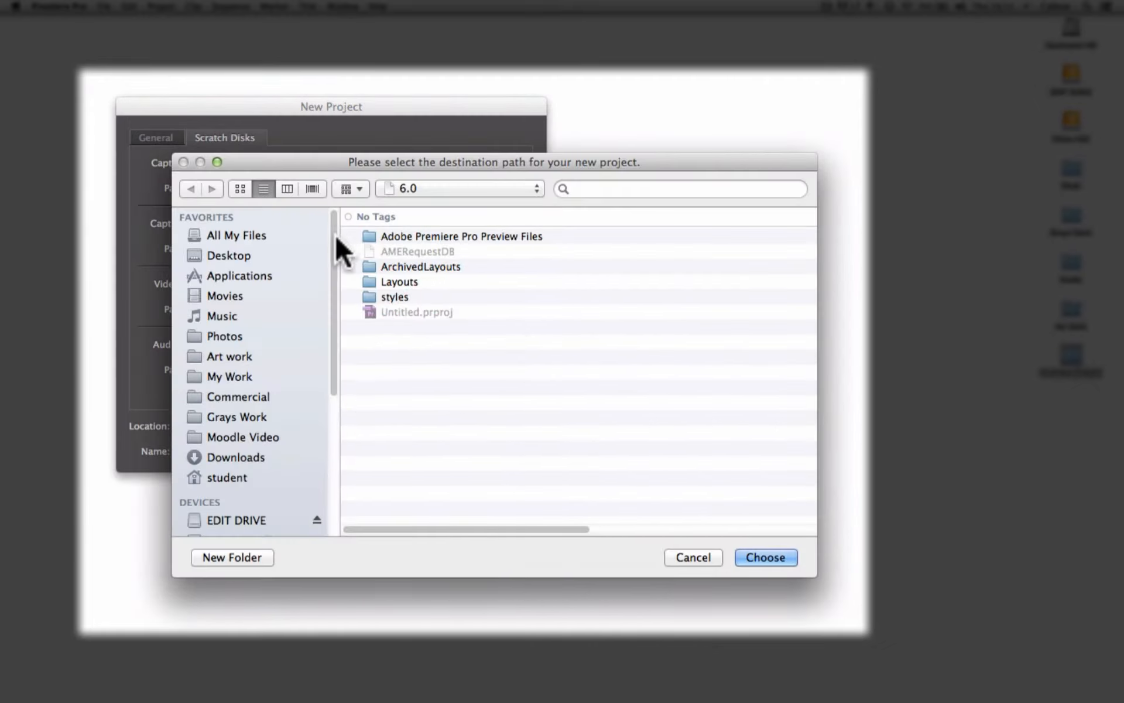
{"action": "left_click", "coordinate": [256, 254]}
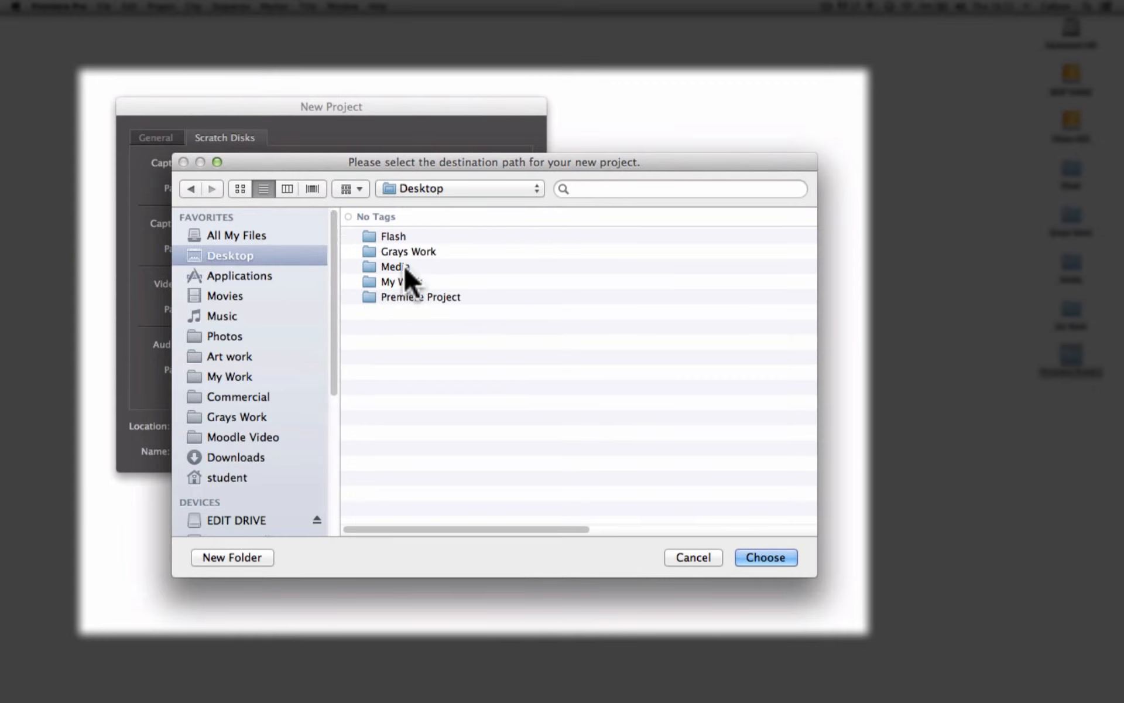
{"action": "double_click", "coordinate": [421, 296]}
{"action": "double_click", "coordinate": [399, 282]}
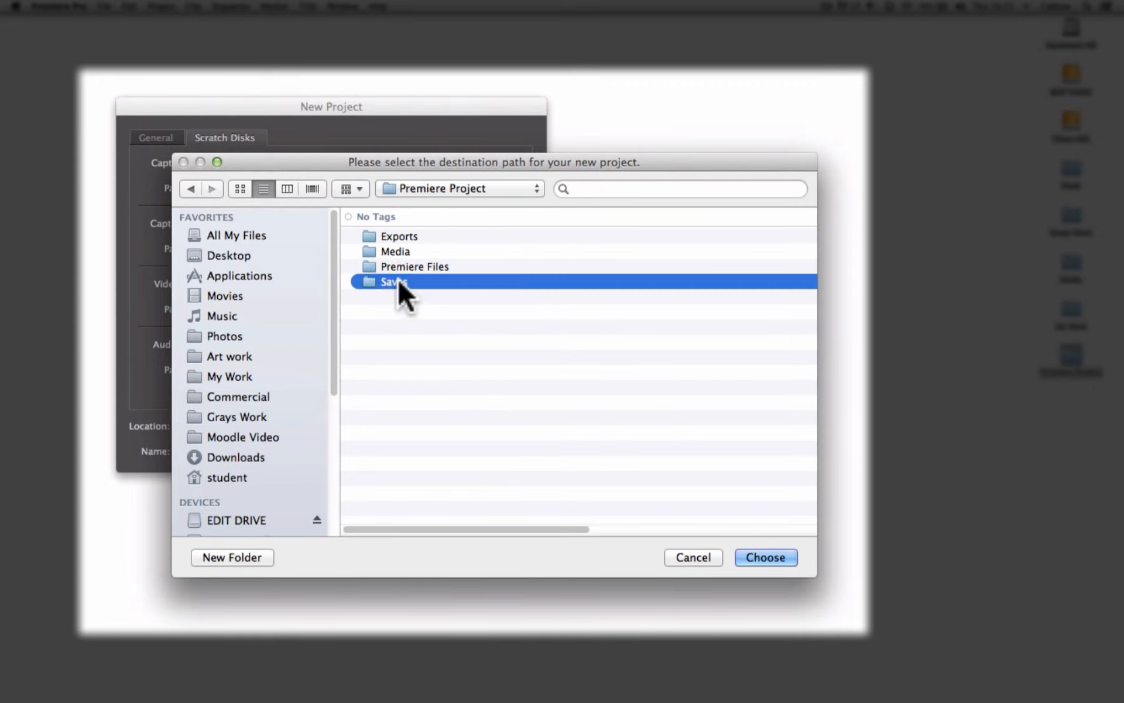
{"action": "left_click", "coordinate": [765, 559]}
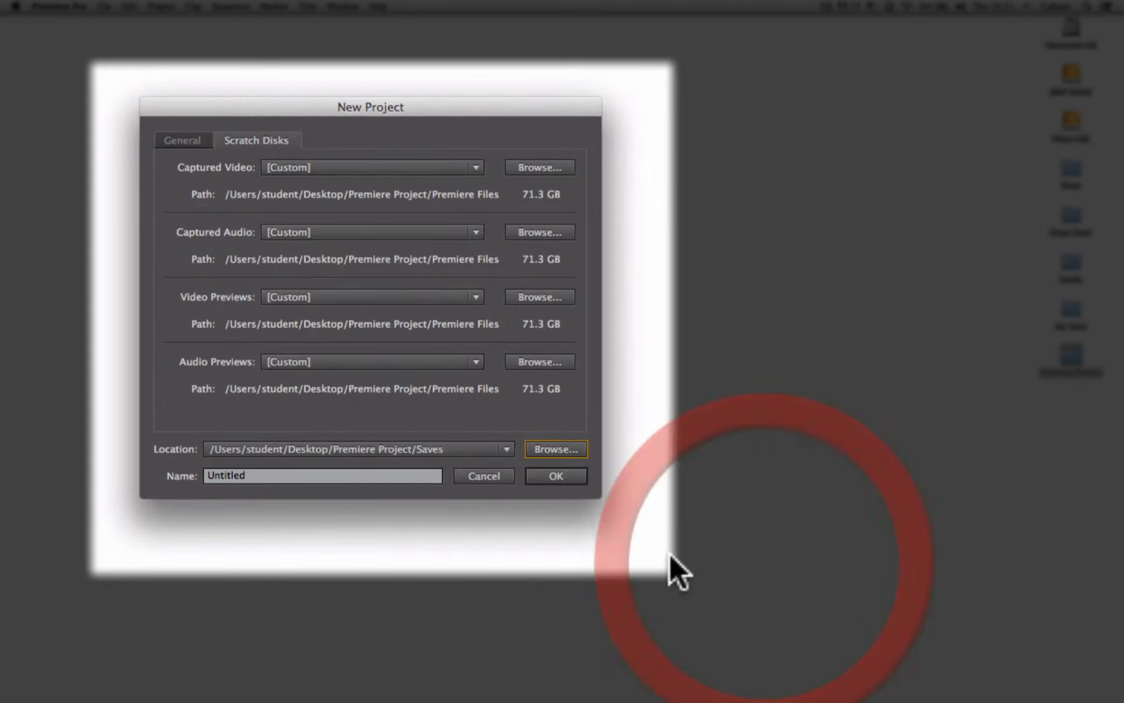
Name the project "video edit demo" and create it.
{"action": "double_click", "coordinate": [400, 476]}
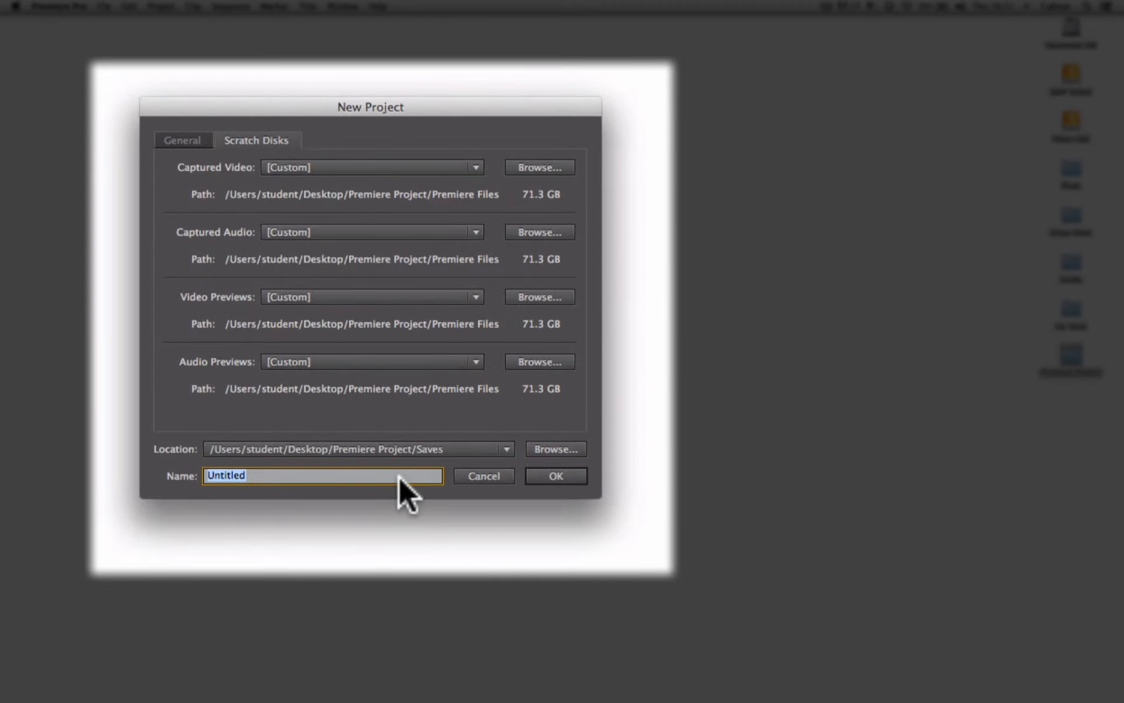
{"action": "type", "text": "vide"}
{"action": "type", "text": "o edit "}
{"action": "type", "text": "demo"}
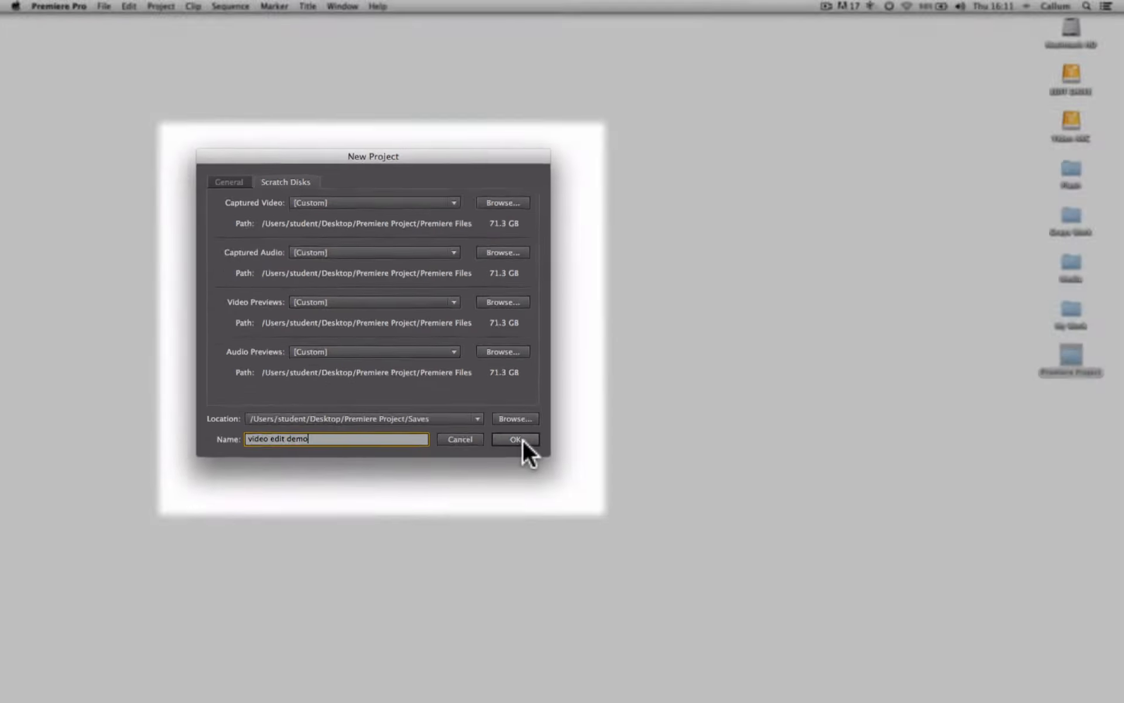
{"action": "left_click", "coordinate": [559, 477]}
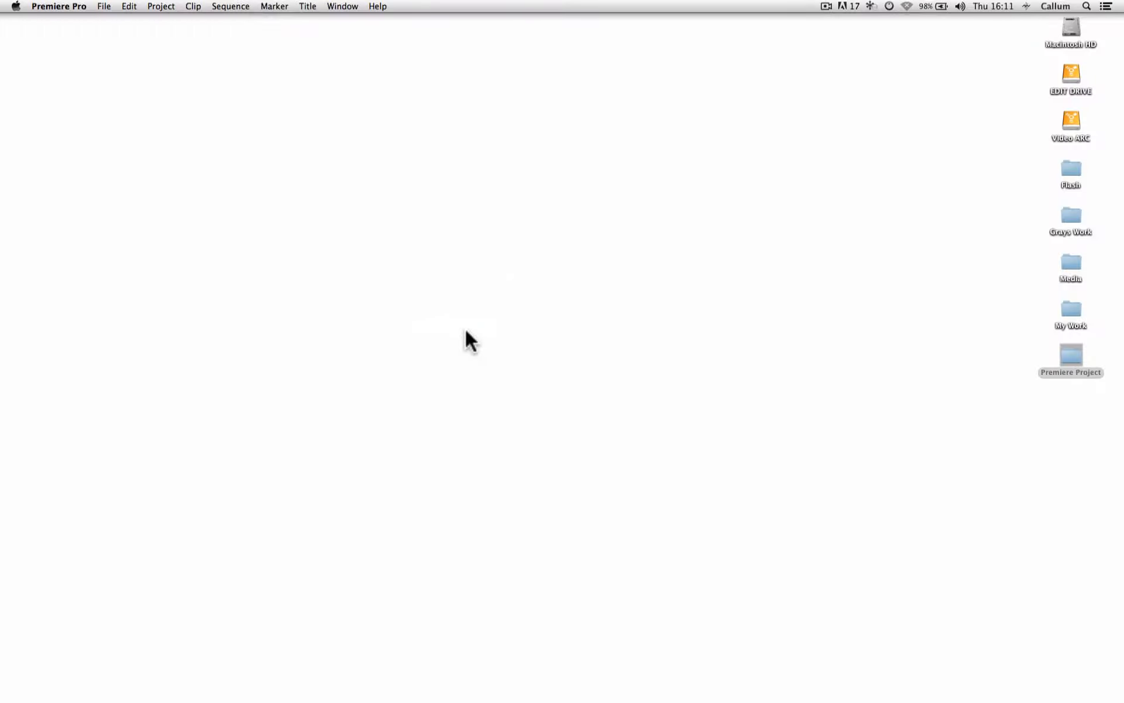